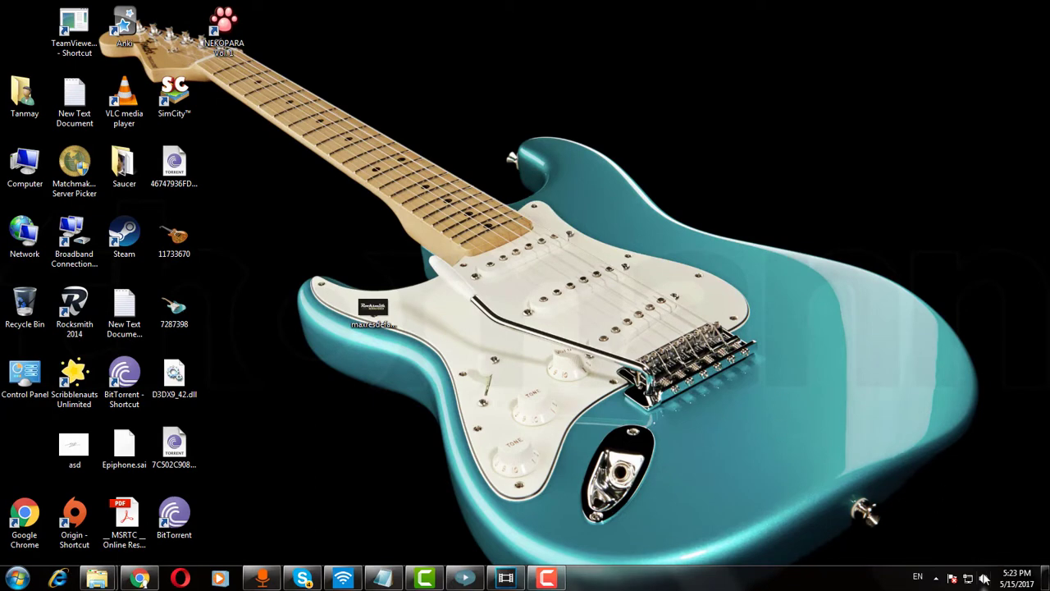
Open the Speakers playback properties and keep the 16 bit, 48000 Hz (DVD Quality) format
{"action": "right_click", "coordinate": [984, 579]}
{"action": "left_click", "coordinate": [961, 516]}
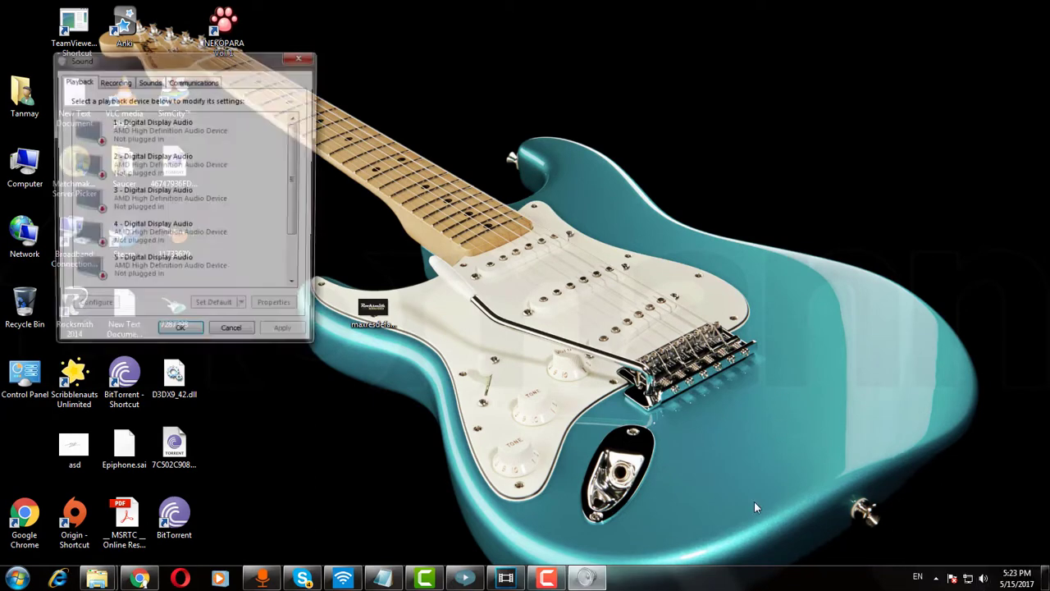
{"action": "scroll", "coordinate": [246, 246], "scroll_direction": "down", "scroll_amount": 3}
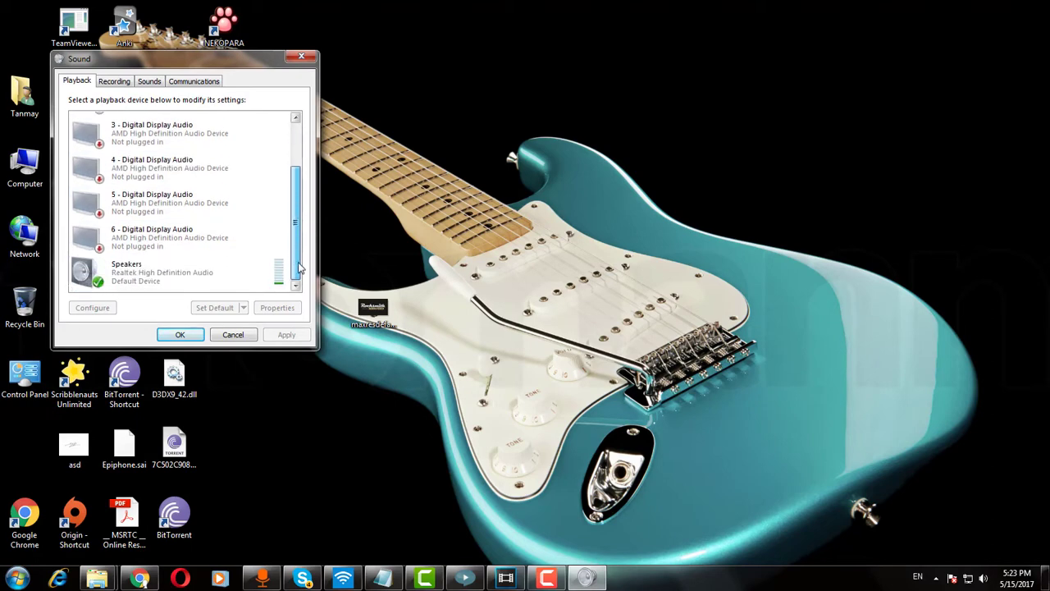
{"action": "left_click", "coordinate": [226, 275]}
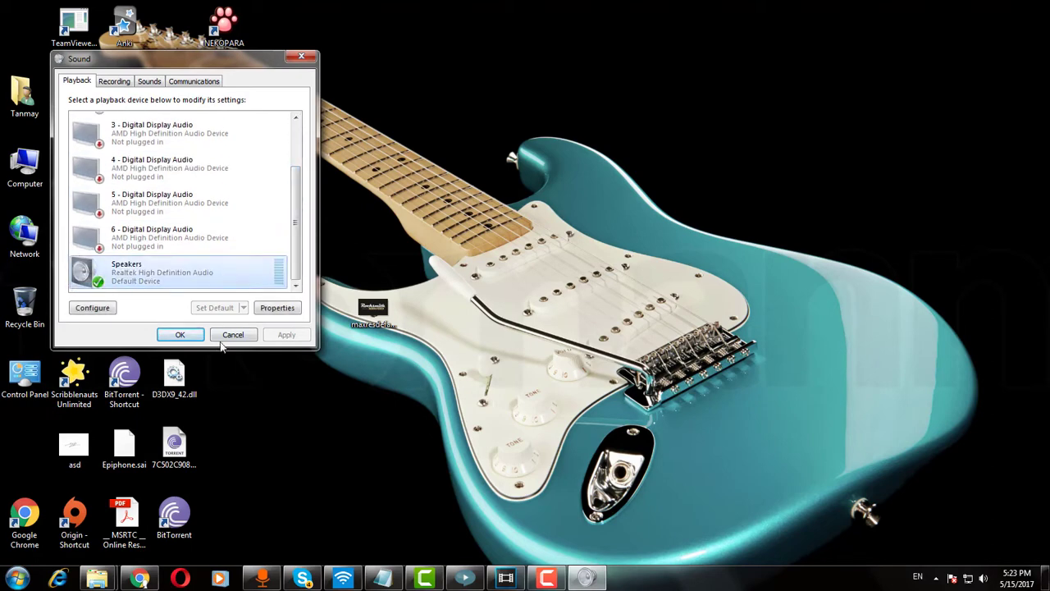
{"action": "left_click", "coordinate": [277, 309]}
{"action": "left_click", "coordinate": [213, 132]}
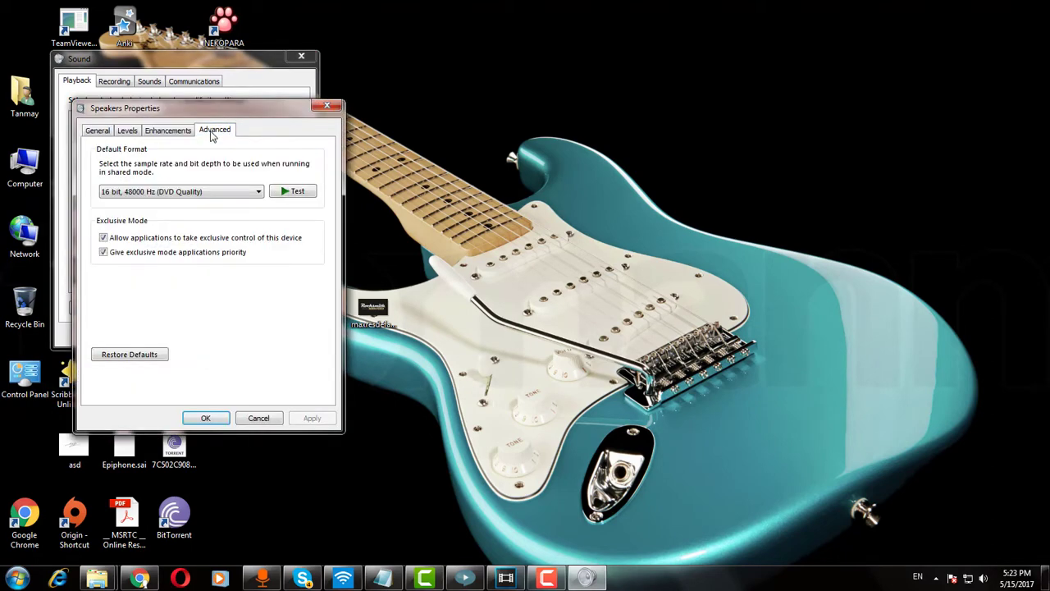
{"action": "left_click", "coordinate": [196, 193]}
{"action": "left_click", "coordinate": [135, 199]}
Recheck the sample rate list, then bring back the Program Files (x86) folder window
{"action": "left_click", "coordinate": [201, 194]}
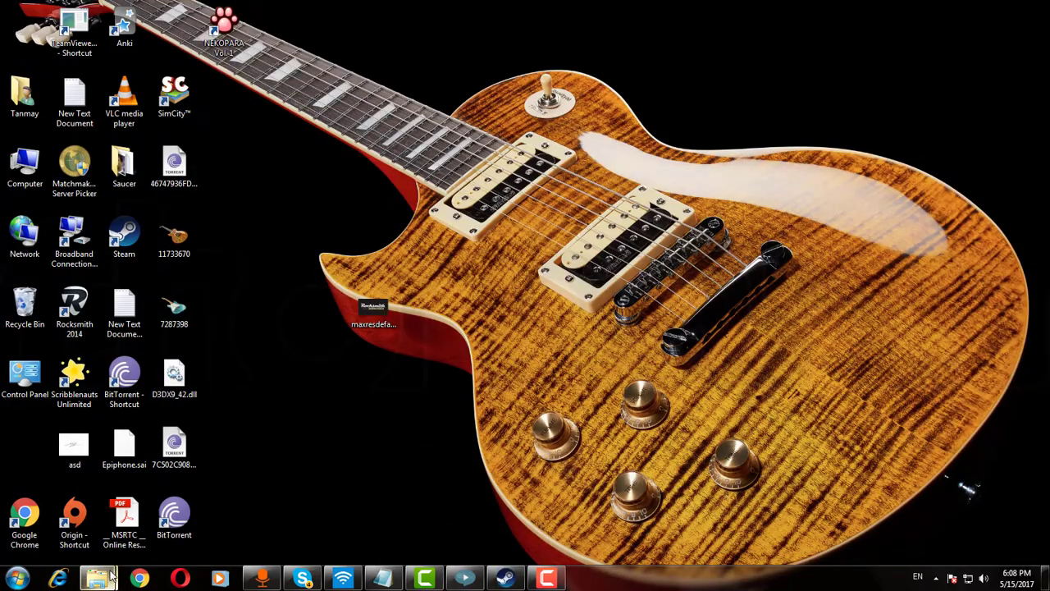
{"action": "mouse_move", "coordinate": [112, 575]}
{"action": "left_click", "coordinate": [246, 506]}
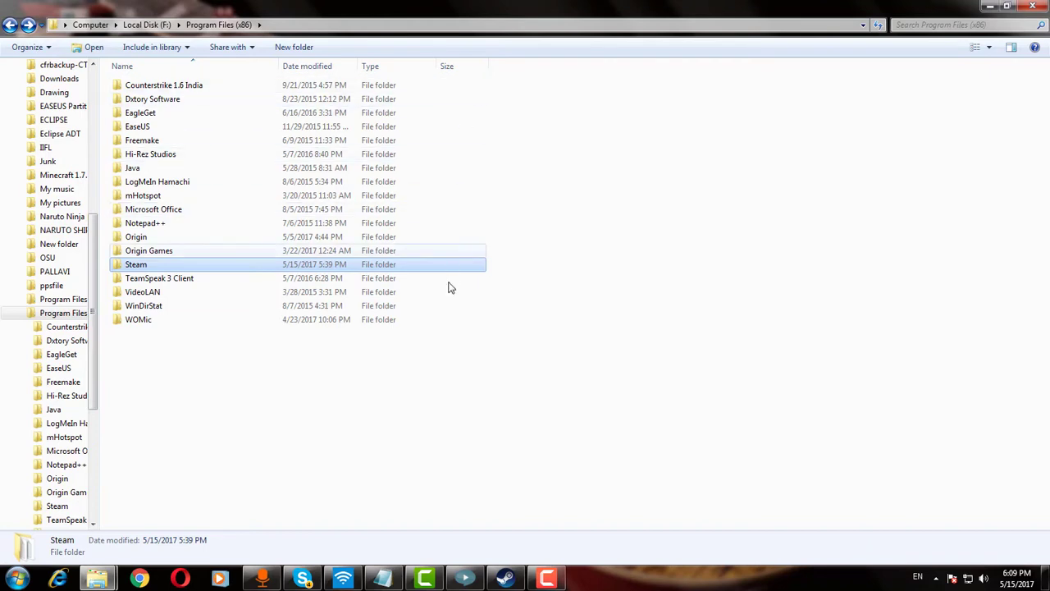
Open the Rocksmith config file from Steam > steamapps > common > Rocksmith2014 in Notepad
{"action": "double_click", "coordinate": [285, 267]}
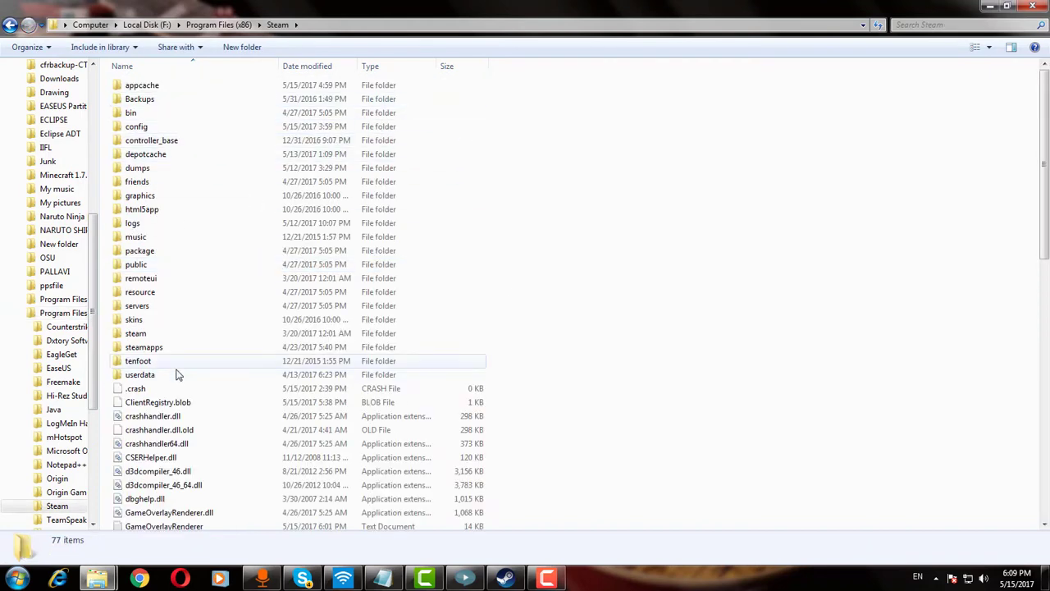
{"action": "double_click", "coordinate": [164, 348]}
{"action": "double_click", "coordinate": [148, 85]}
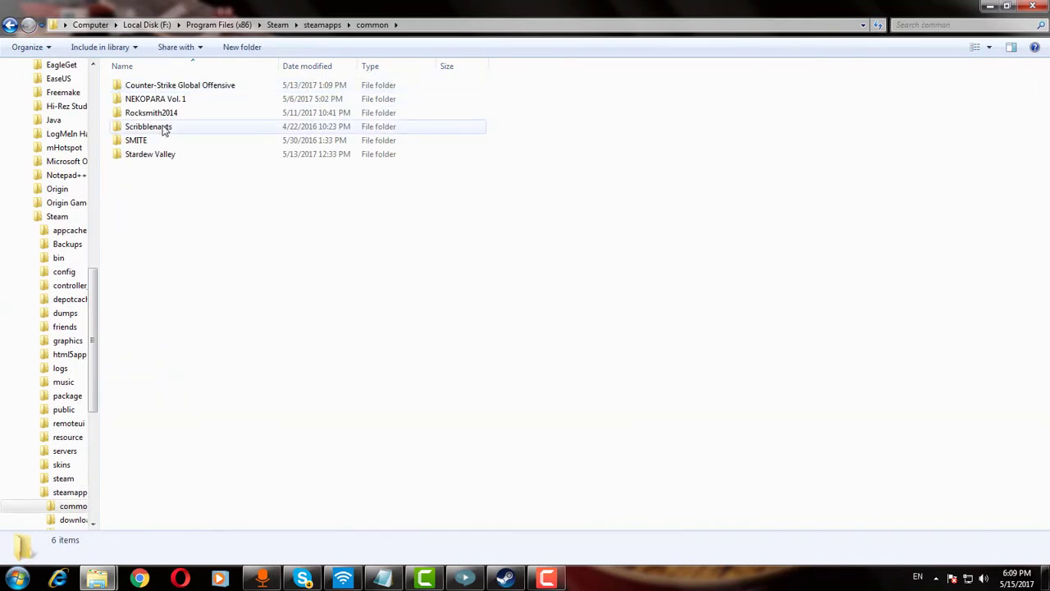
{"action": "double_click", "coordinate": [165, 112]}
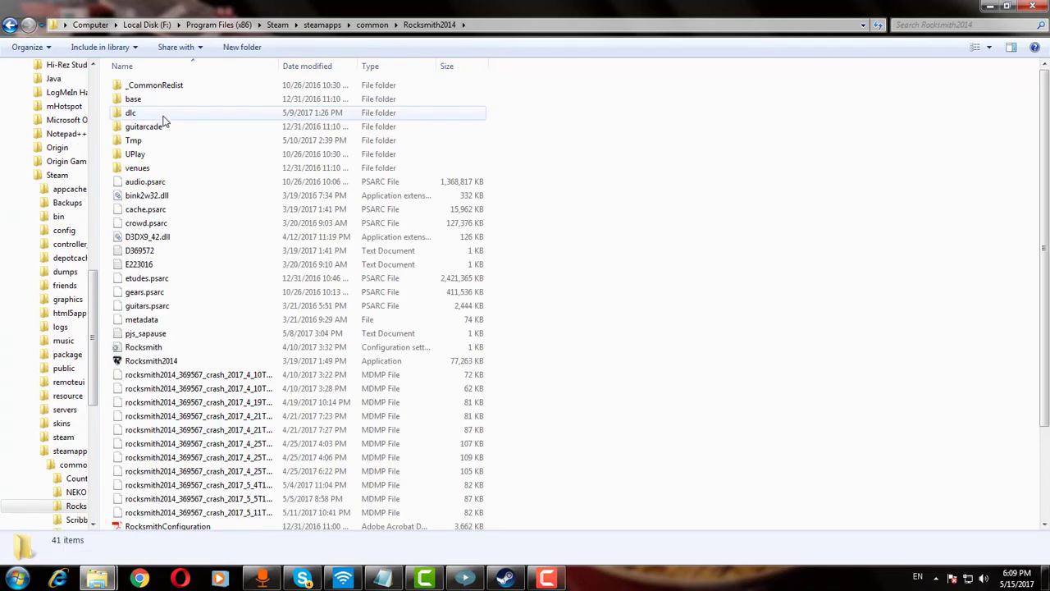
{"action": "double_click", "coordinate": [204, 347]}
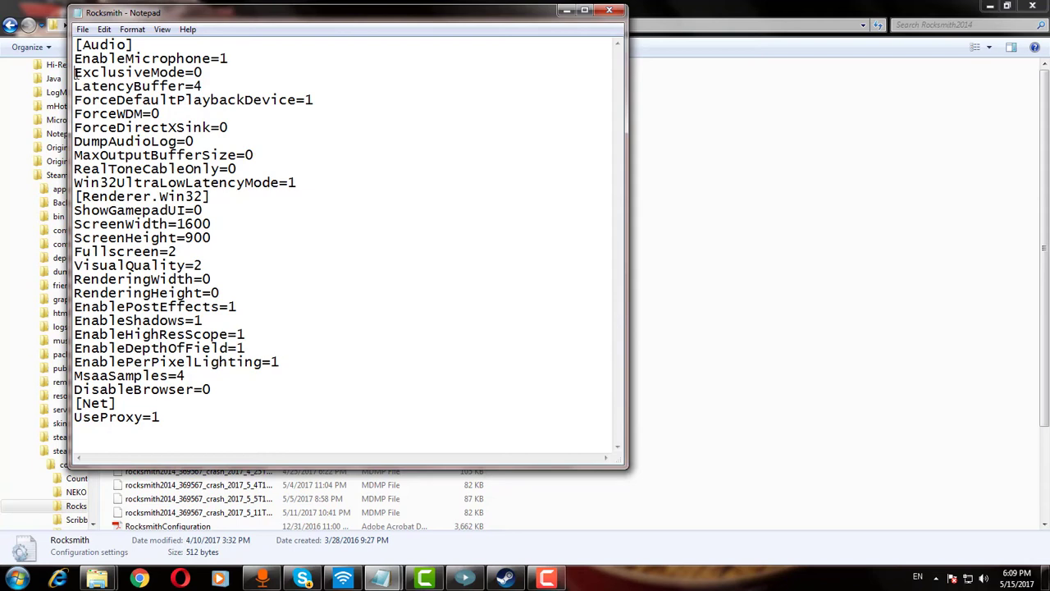
Highlight the ExclusiveMode=0 and ForceDefaultPlaybackDevice=1 lines, then close Notepad without changes
{"action": "left_click_drag", "start_coordinate": [75, 72], "coordinate": [214, 72]}
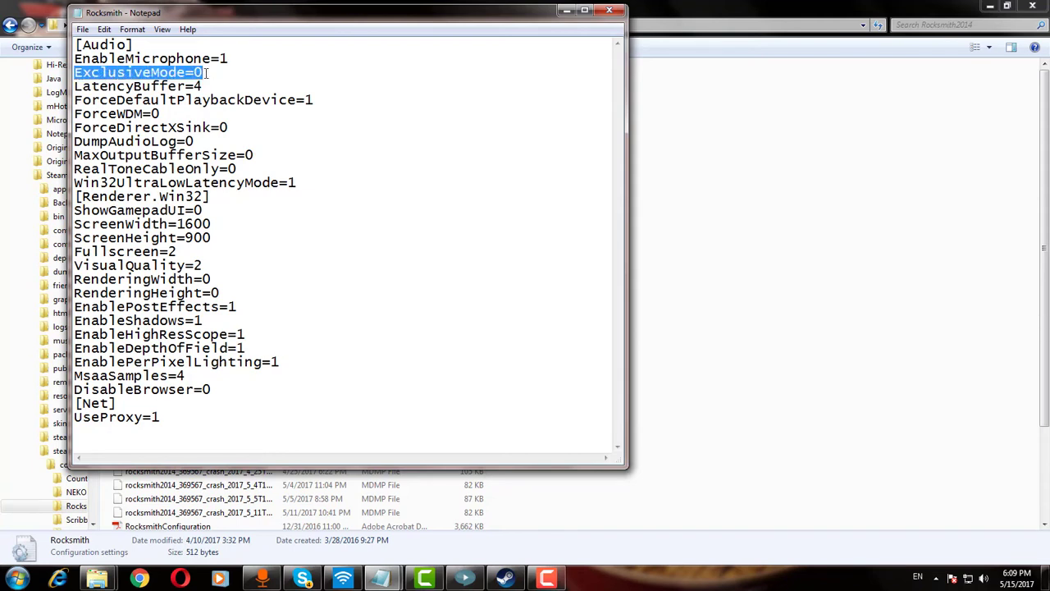
{"action": "double_click", "coordinate": [75, 100]}
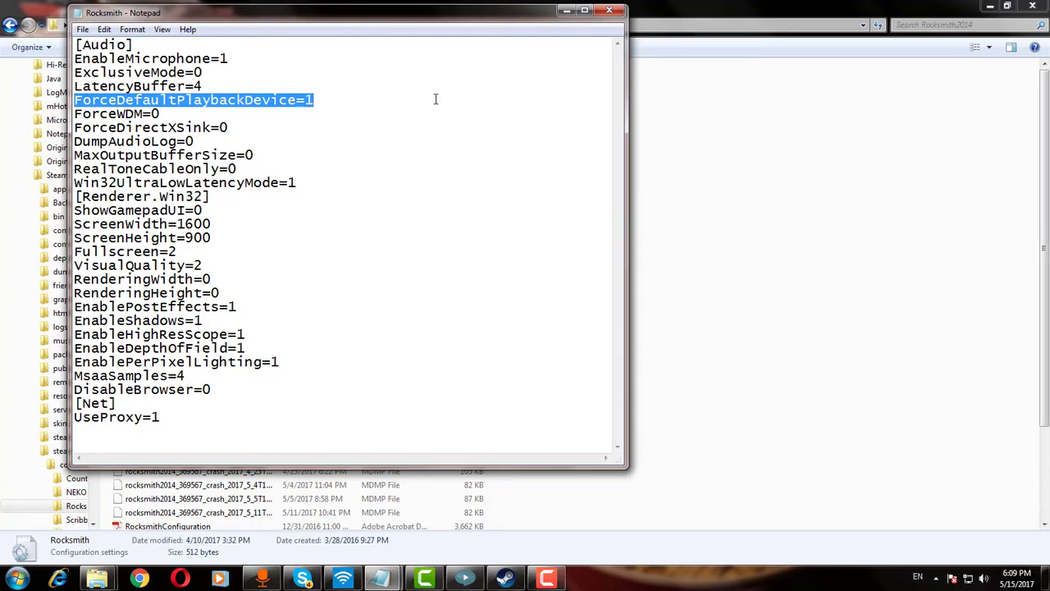
{"action": "left_click", "coordinate": [610, 10]}
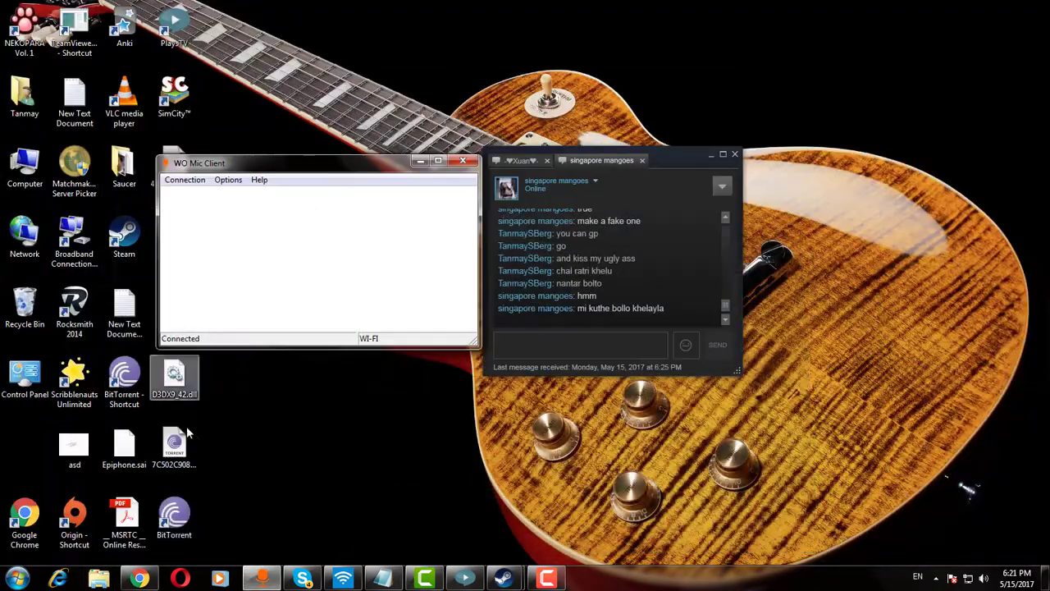
In Chrome's 'bandicam watermark' image results, enlarge the Bandicam-watermarked Minecraft screenshot
{"action": "mouse_move", "coordinate": [144, 574]}
{"action": "left_click", "coordinate": [173, 500]}
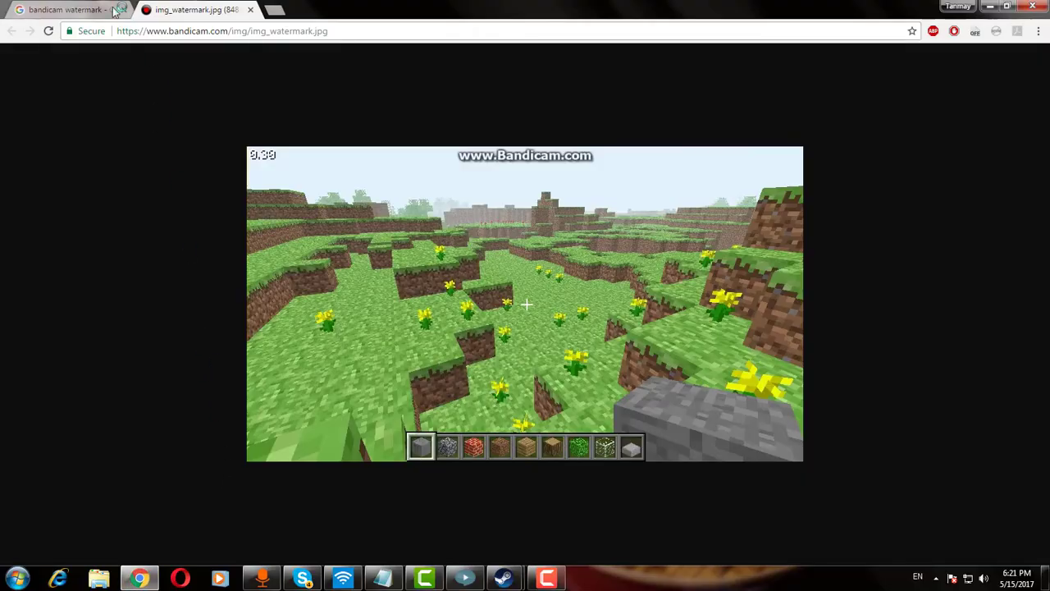
{"action": "left_click", "coordinate": [66, 9]}
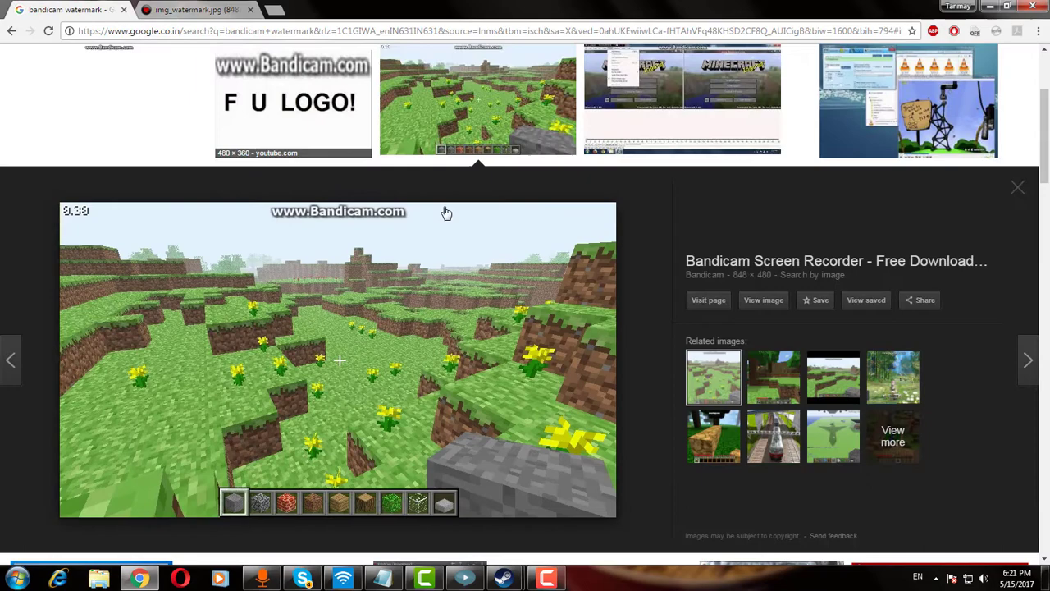
{"action": "left_click", "coordinate": [323, 127]}
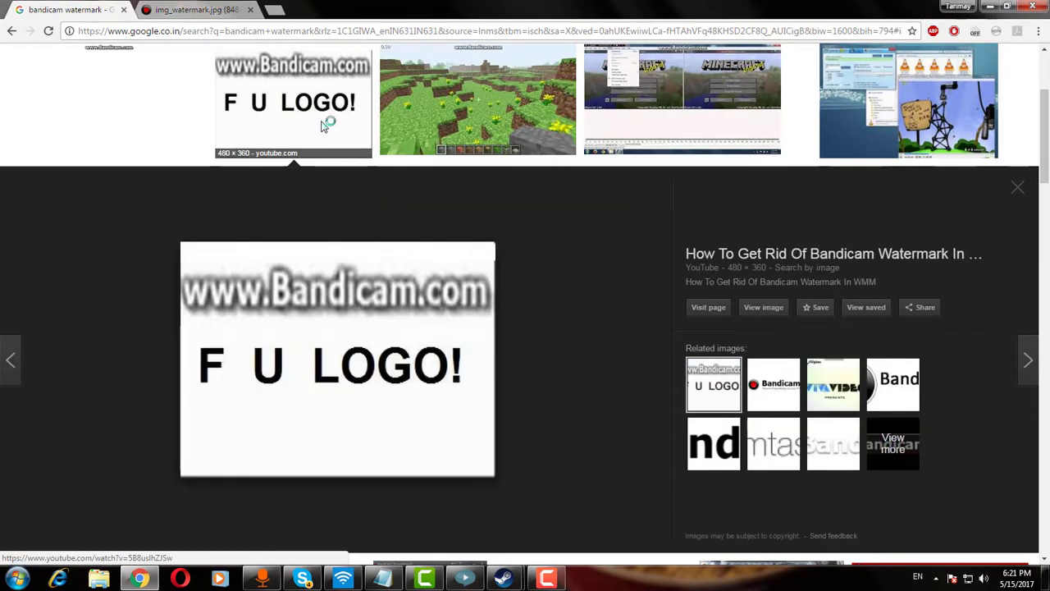
{"action": "left_click", "coordinate": [456, 112]}
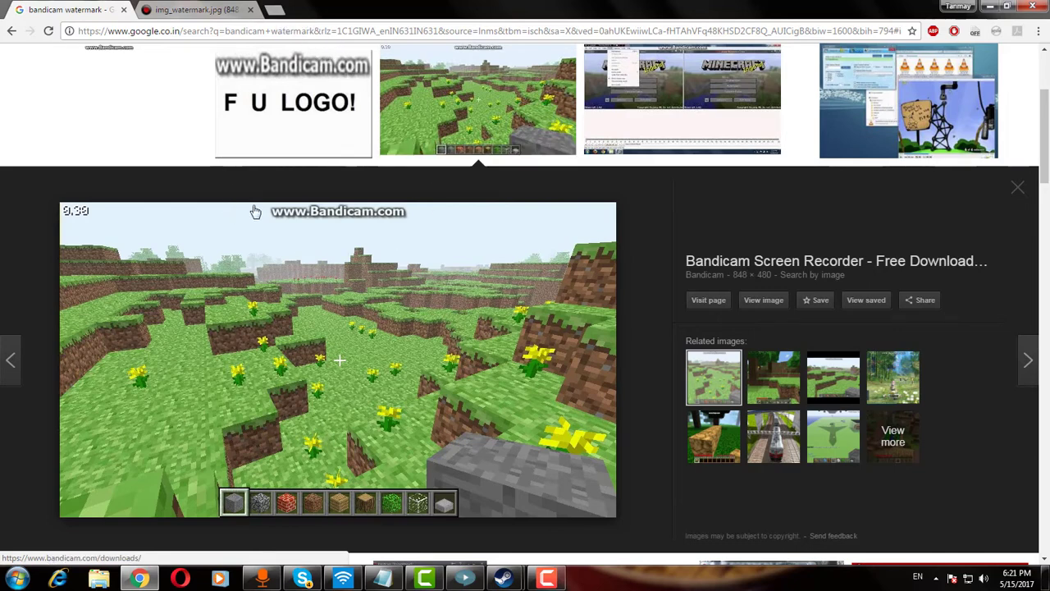
Go to plays.tv in a new tab and open its Download page
{"action": "left_click", "coordinate": [273, 10]}
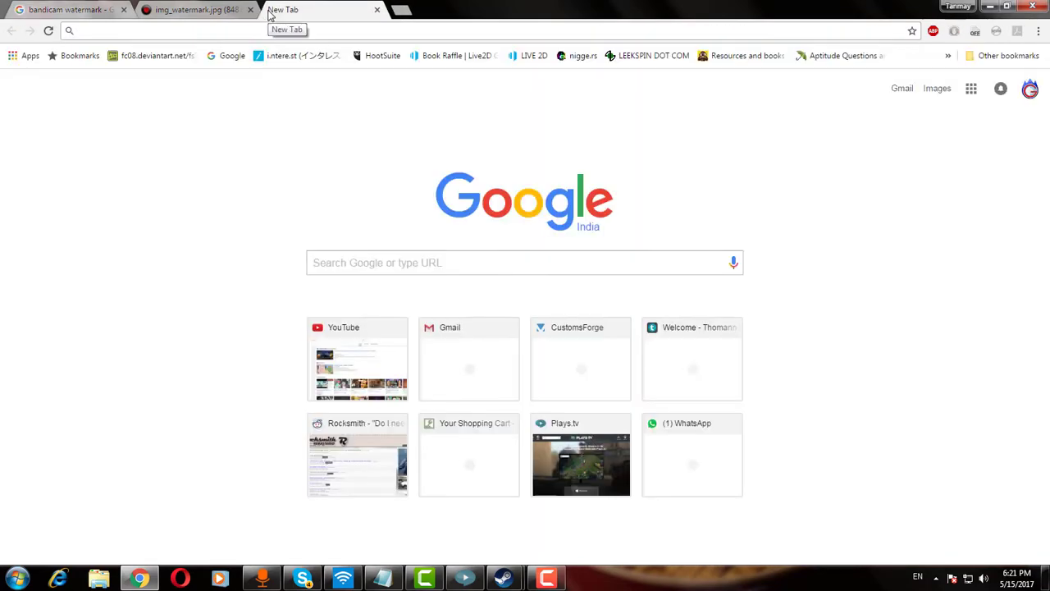
{"action": "type", "text": "plays.tv"}
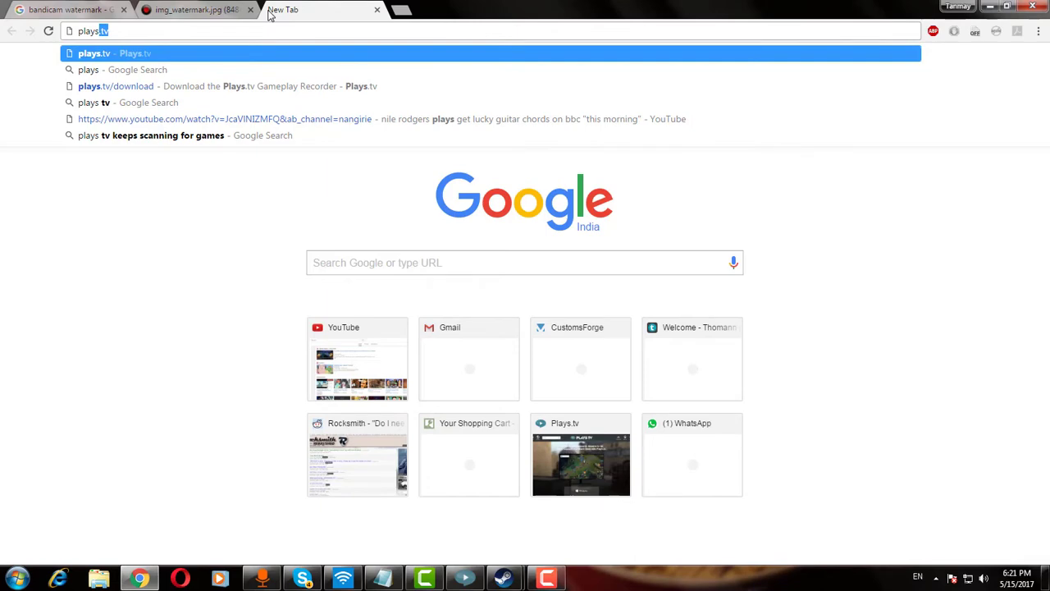
{"action": "key", "text": "Return"}
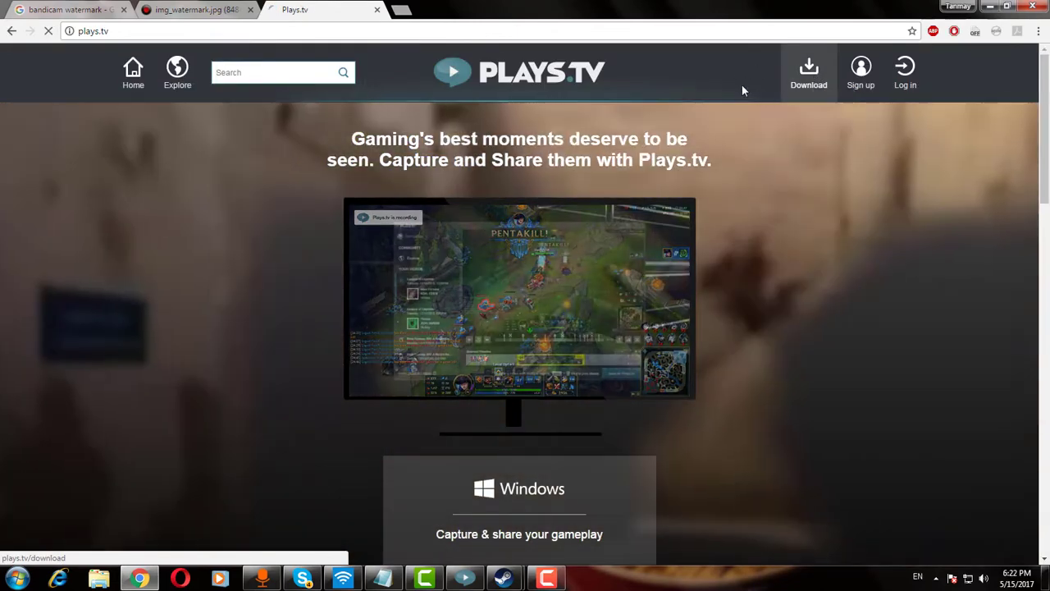
{"action": "left_click", "coordinate": [808, 76]}
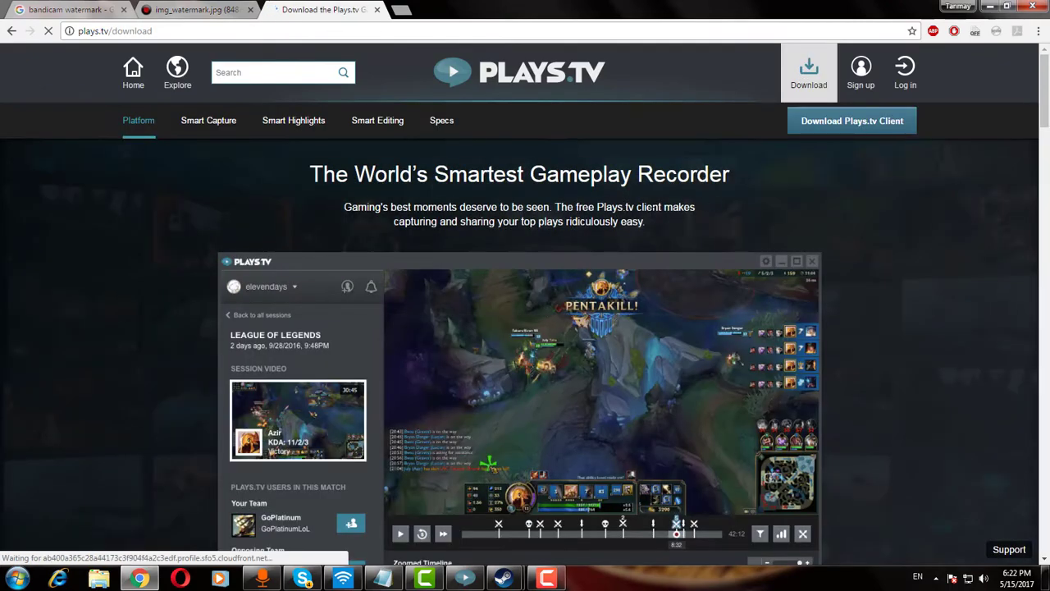
{"action": "scroll", "coordinate": [641, 259], "scroll_direction": "down", "scroll_amount": 3}
{"action": "scroll", "coordinate": [641, 258], "scroll_direction": "up", "scroll_amount": 3}
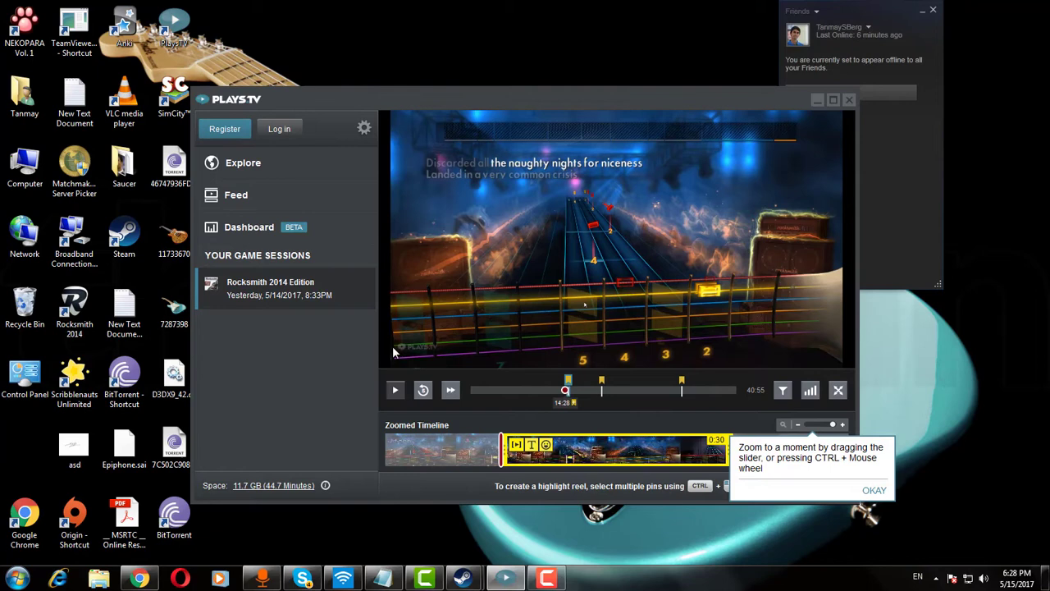
Scroll the Plays.tv Video preferences down to the Watermark section and back up
{"action": "left_click", "coordinate": [364, 128]}
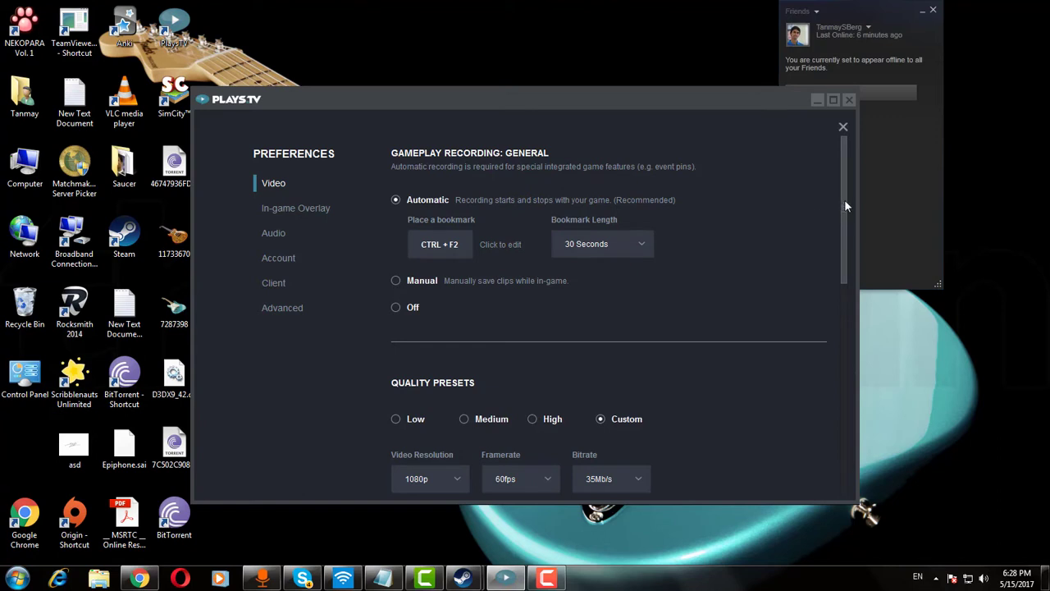
{"action": "left_click_drag", "start_coordinate": [845, 199], "coordinate": [844, 282]}
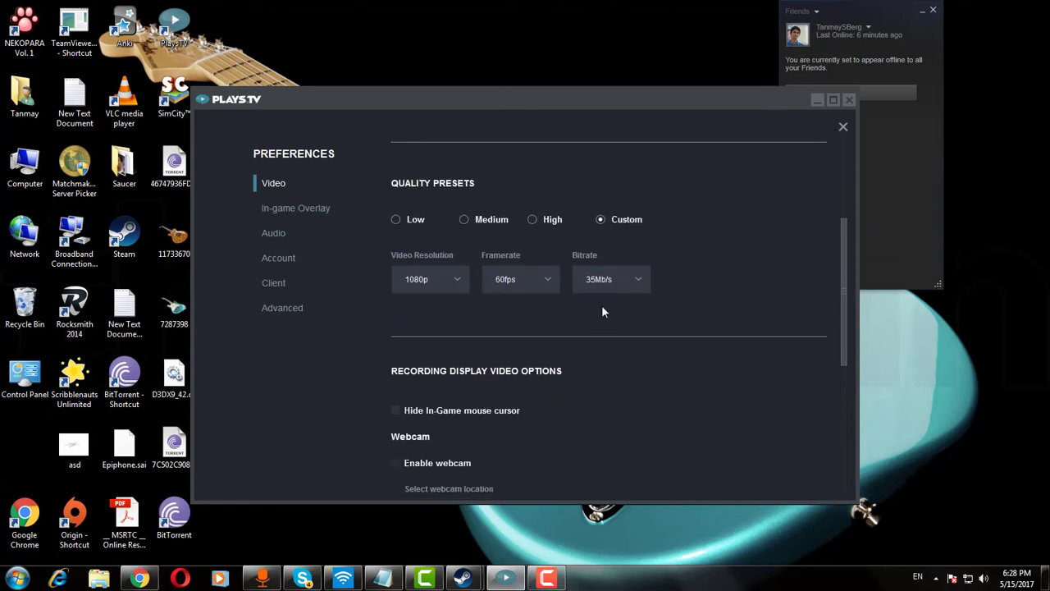
{"action": "left_click_drag", "start_coordinate": [846, 298], "coordinate": [857, 440]}
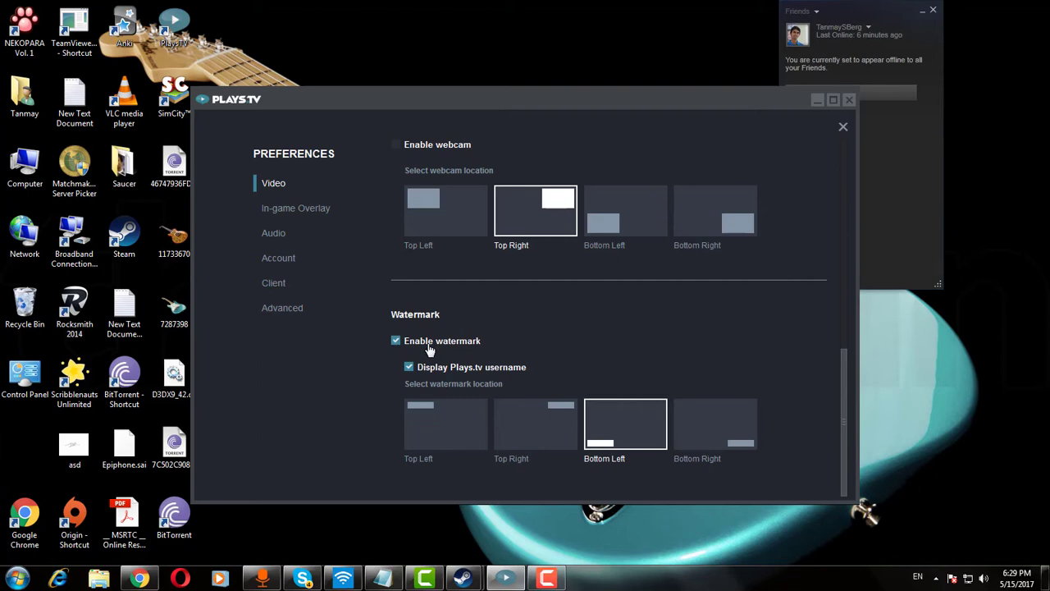
{"action": "left_click_drag", "start_coordinate": [846, 376], "coordinate": [838, 142]}
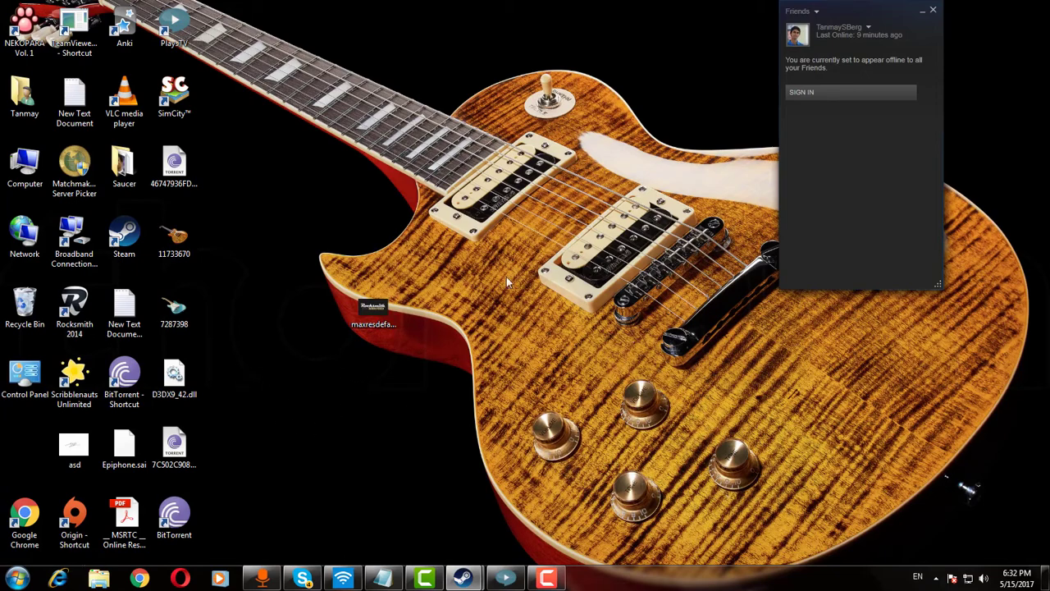
Minimize Steam Friends, open the Start menu, and toggle Plays.tv from the taskbar
{"action": "left_click", "coordinate": [922, 10]}
{"action": "key", "text": "super"}
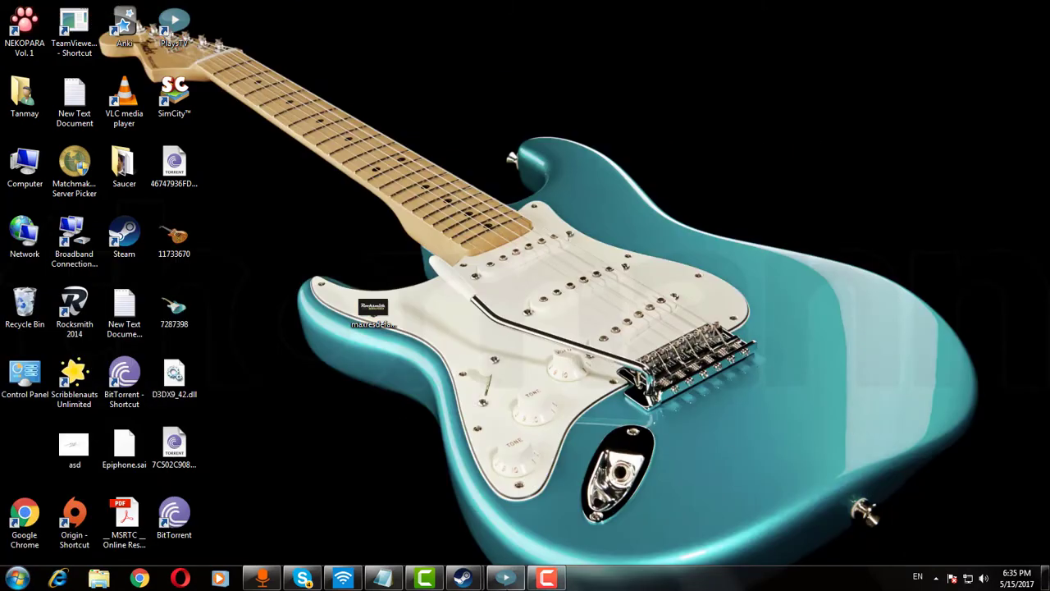
{"action": "left_click", "coordinate": [505, 579]}
{"action": "left_click", "coordinate": [505, 579]}
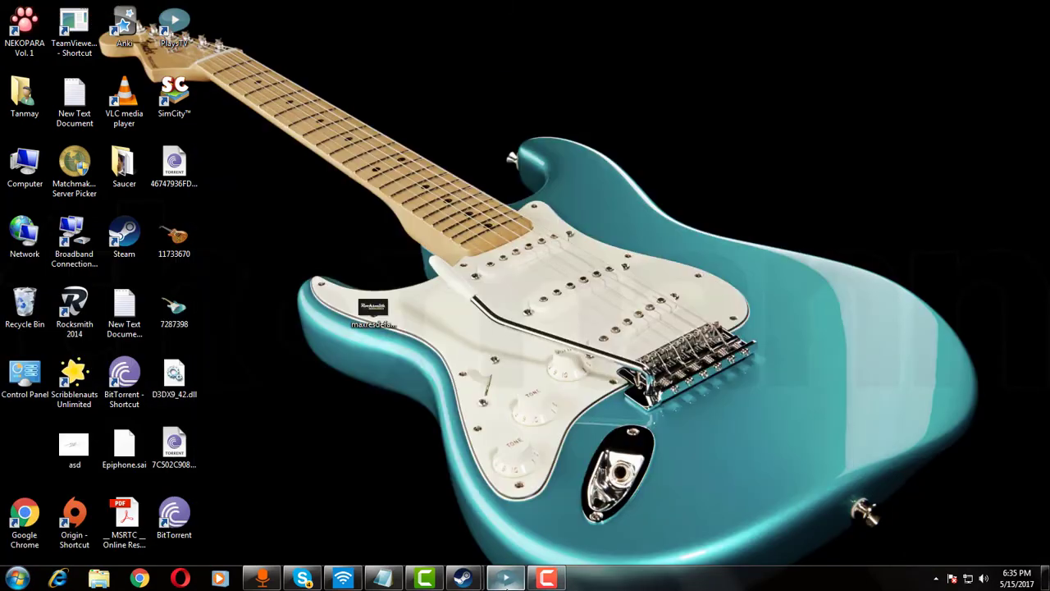
Launch Rocksmith 2014 from the Steam tray icon and scroll its song list
{"action": "left_click", "coordinate": [936, 578]}
{"action": "right_click", "coordinate": [906, 490]}
{"action": "left_click", "coordinate": [806, 301]}
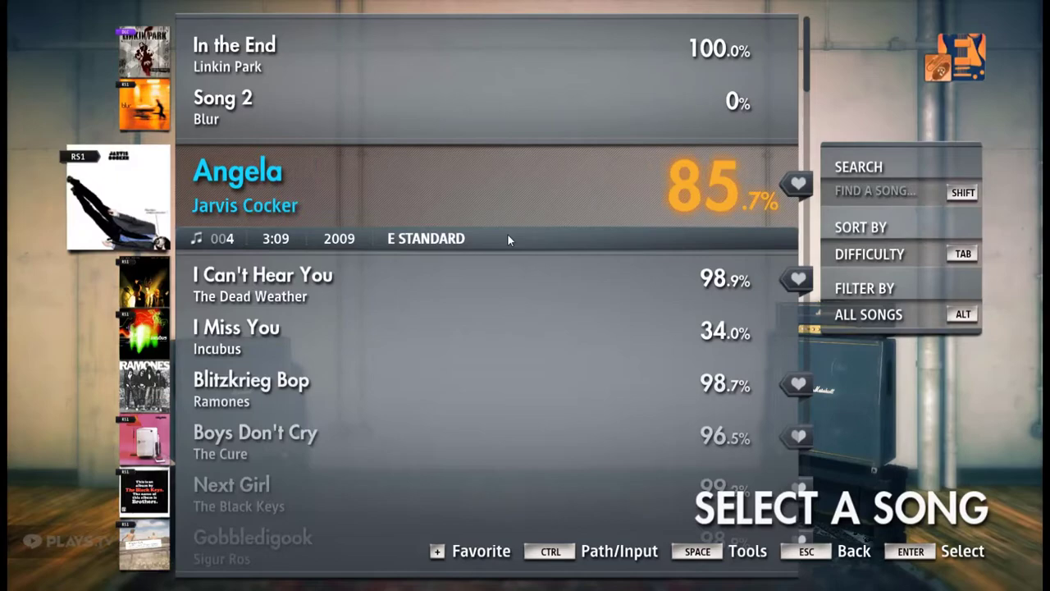
{"action": "scroll", "coordinate": [507, 238], "scroll_direction": "down", "scroll_amount": 4}
{"action": "scroll", "coordinate": [507, 238], "scroll_direction": "down", "scroll_amount": 7}
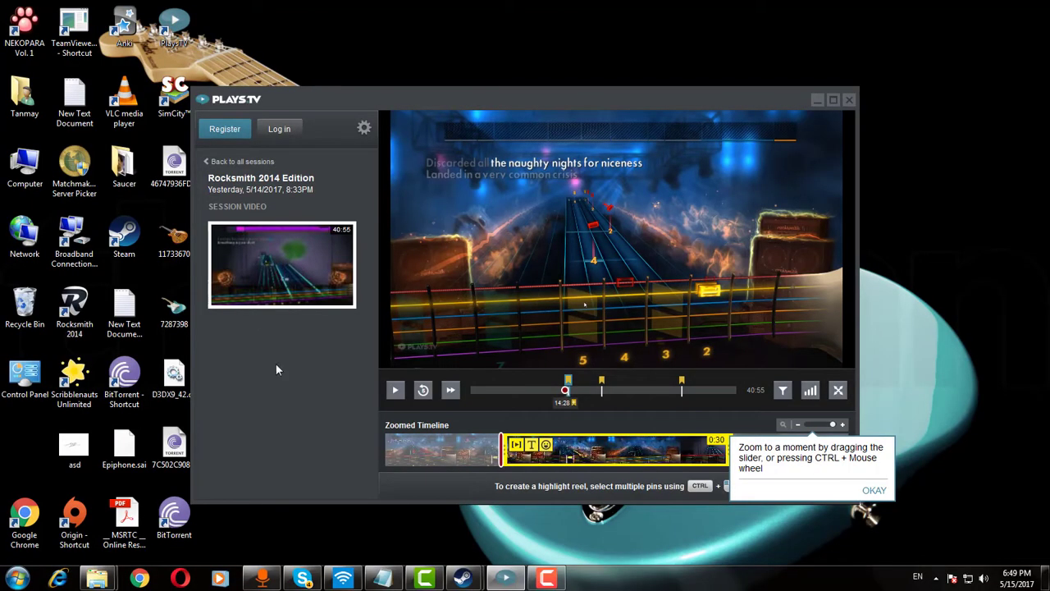
Open yesterday's Rocksmith 2014 session and show its video file in its folder
{"action": "left_click", "coordinate": [262, 165]}
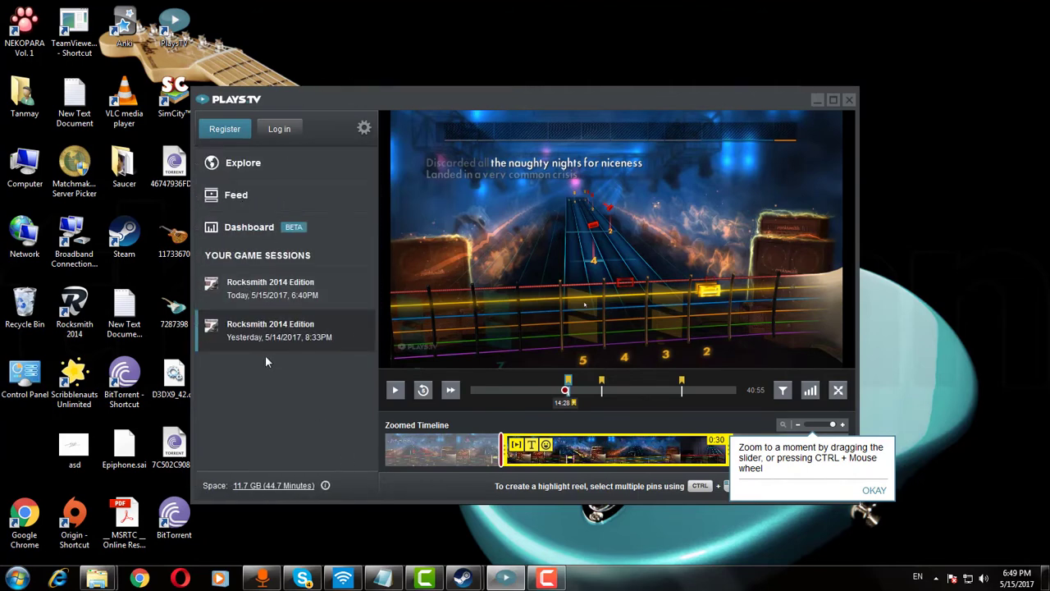
{"action": "left_click", "coordinate": [319, 348]}
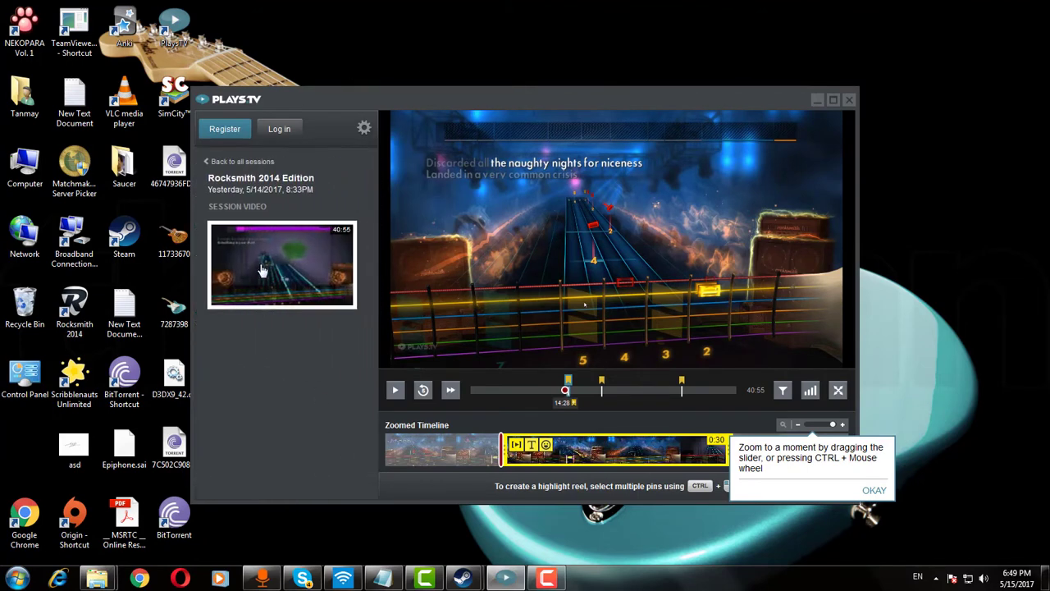
{"action": "right_click", "coordinate": [263, 269]}
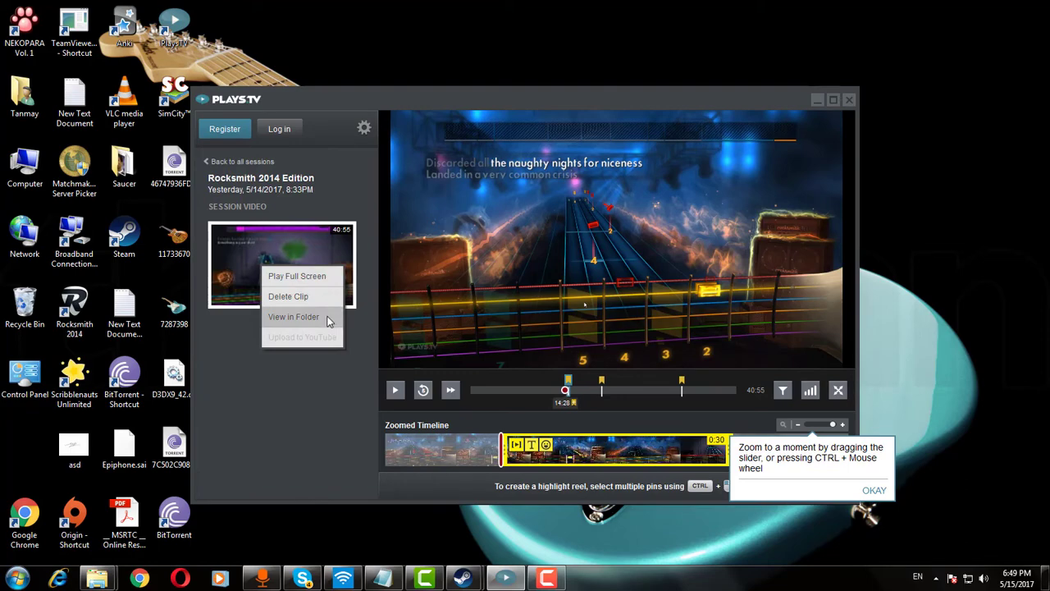
{"action": "left_click", "coordinate": [327, 317]}
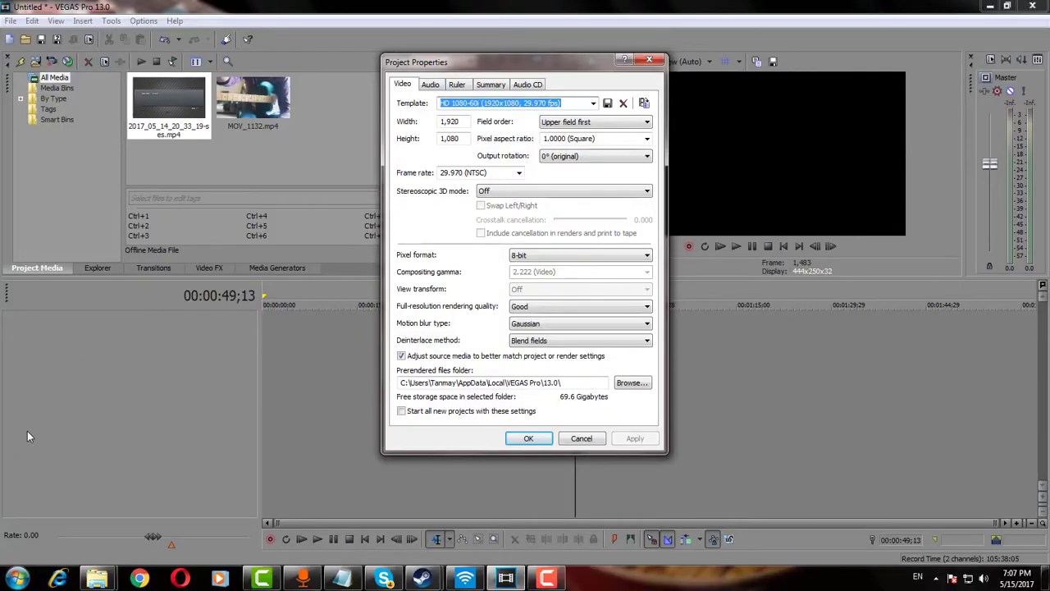
Set field order to None, deinterlacing to Interpolate fields, pixel format to 32-bit floating point full range
{"action": "left_click", "coordinate": [17, 578]}
{"action": "left_click", "coordinate": [448, 171]}
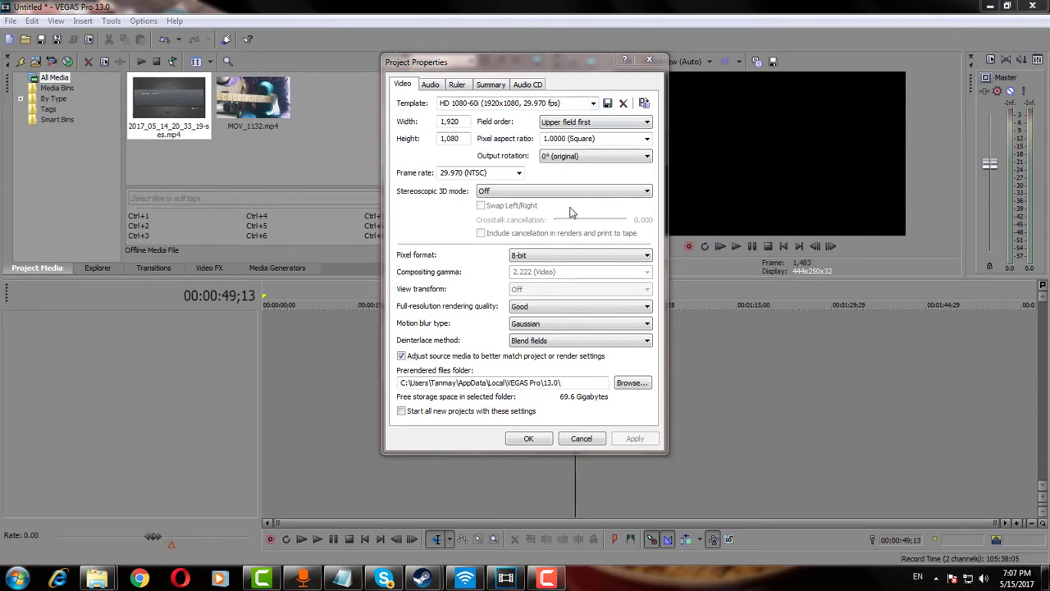
{"action": "left_click", "coordinate": [17, 579]}
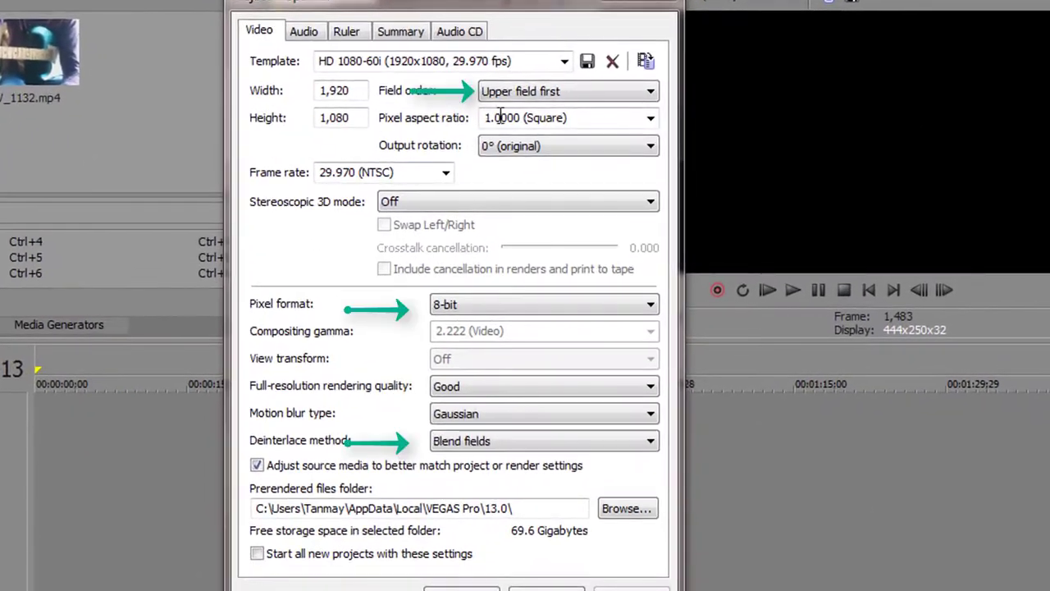
{"action": "left_click", "coordinate": [566, 123]}
{"action": "left_click", "coordinate": [543, 111]}
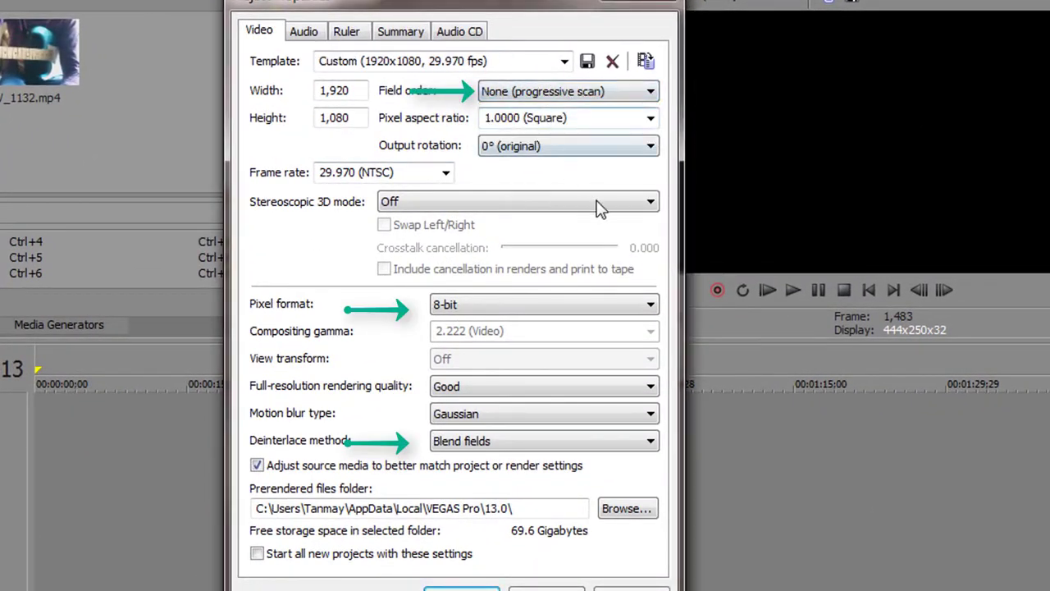
{"action": "left_click", "coordinate": [534, 445]}
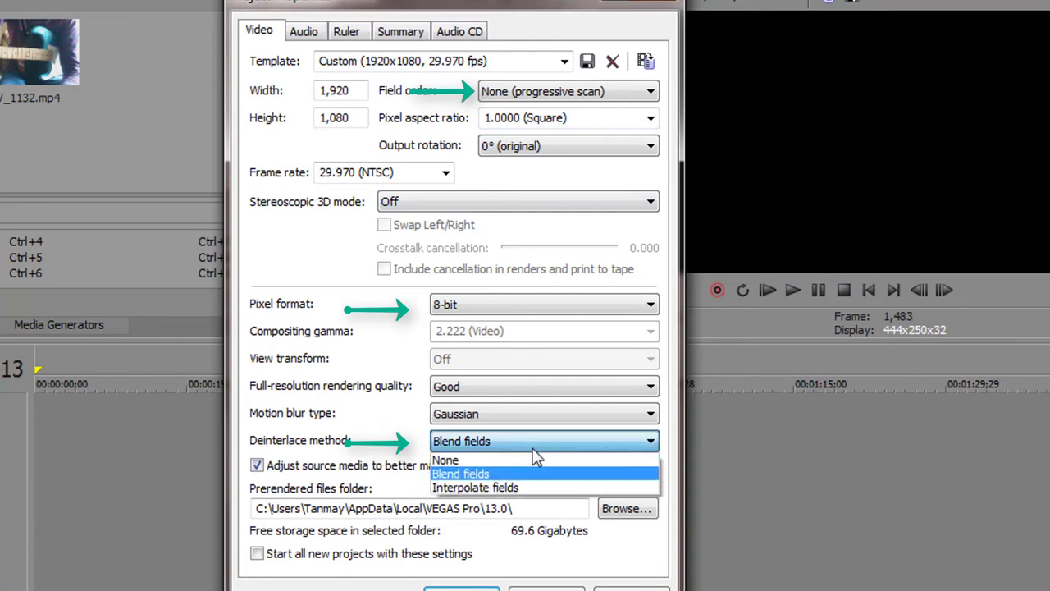
{"action": "left_click", "coordinate": [527, 487]}
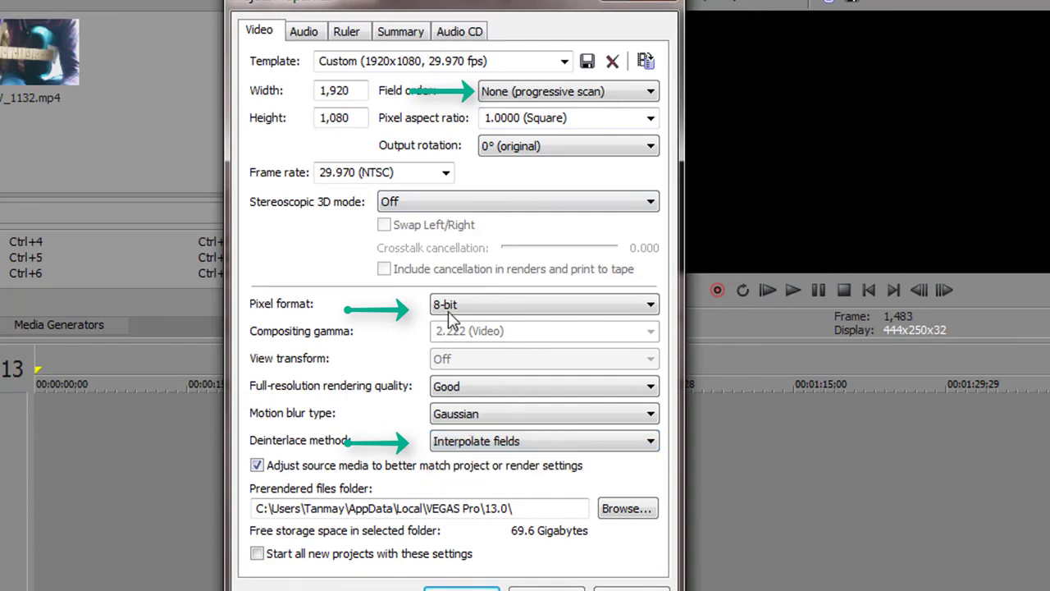
{"action": "left_click", "coordinate": [463, 306]}
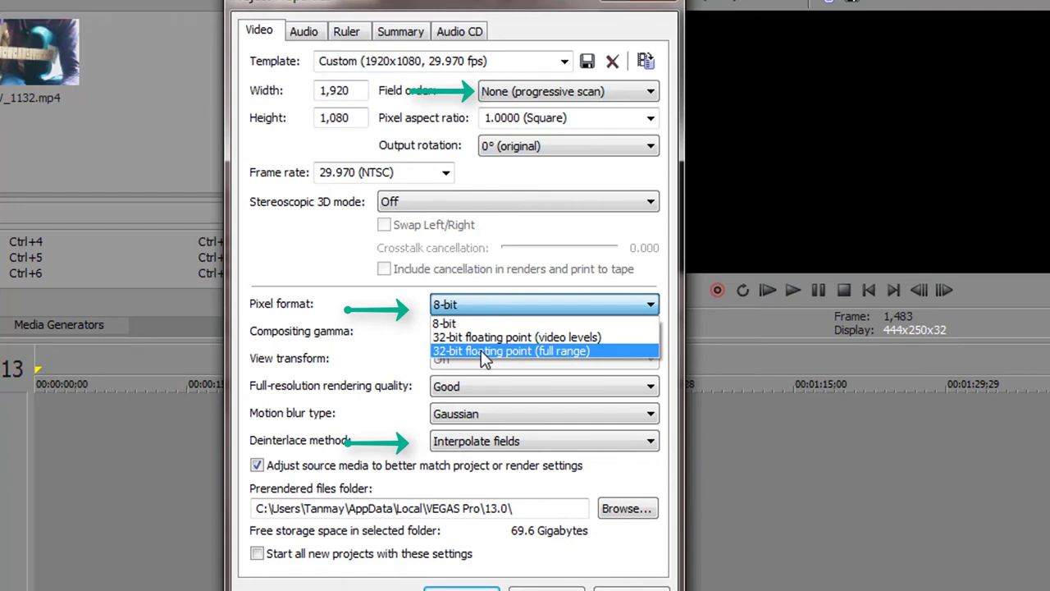
{"action": "left_click", "coordinate": [484, 351]}
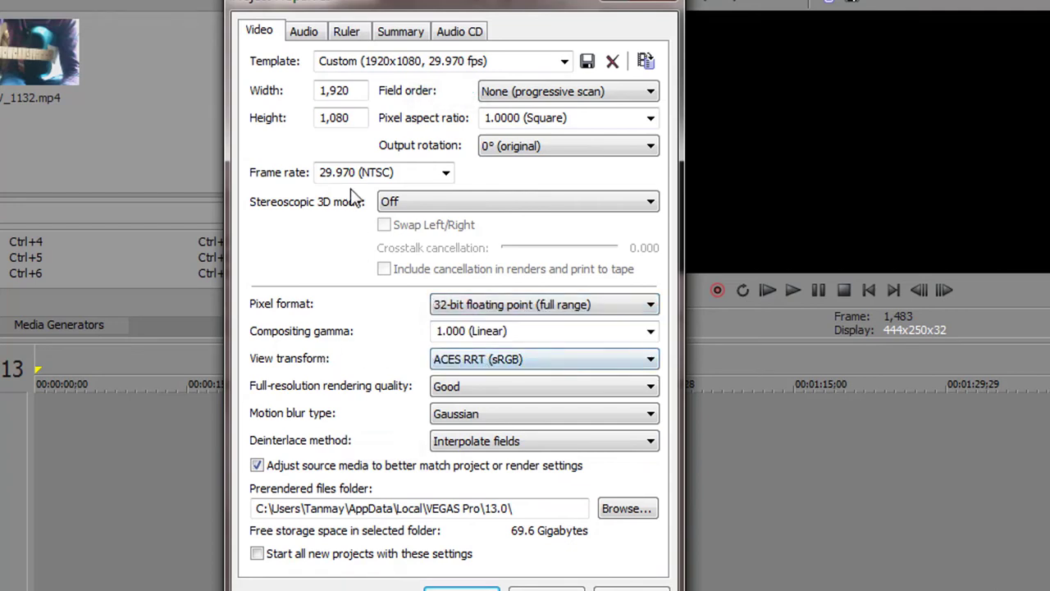
Set the project audio to 24-bit depth and Best resample quality
{"action": "left_click", "coordinate": [303, 31]}
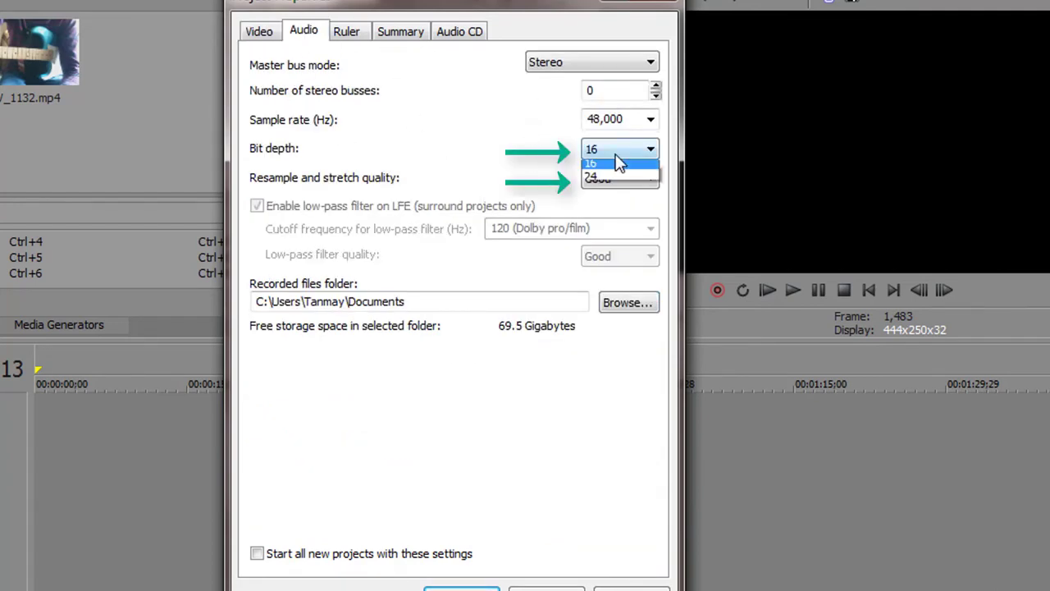
{"action": "left_click", "coordinate": [624, 195]}
{"action": "left_click", "coordinate": [617, 180]}
{"action": "left_click", "coordinate": [620, 225]}
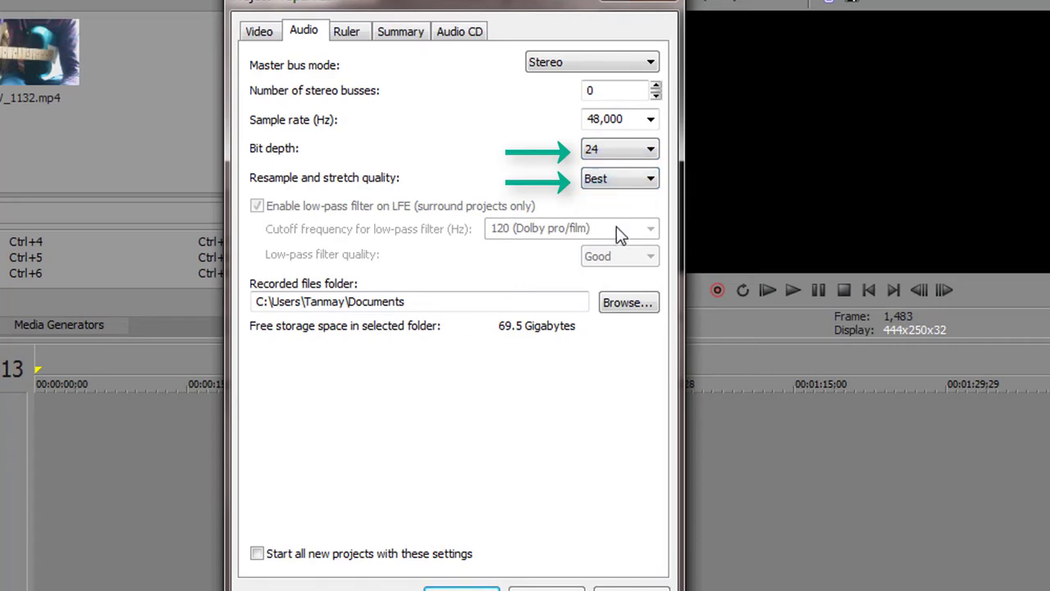
Apply the project settings, then place the gameplay recording and MOV_1132.mp4 on separate tracks
{"action": "left_click", "coordinate": [461, 589]}
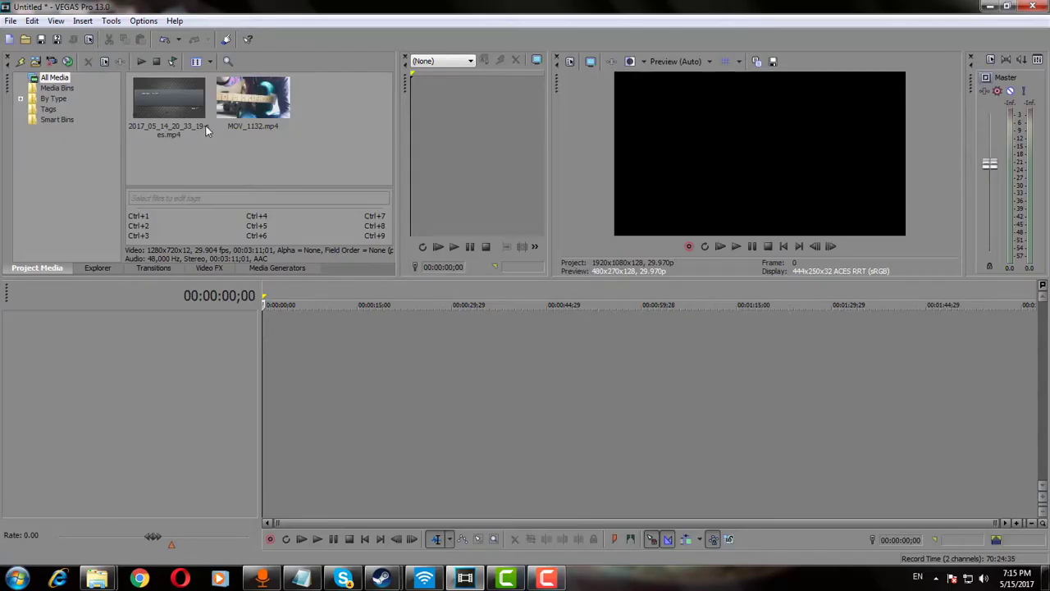
{"action": "left_click", "coordinate": [168, 103]}
{"action": "left_click", "coordinate": [261, 131]}
{"action": "left_click", "coordinate": [167, 116]}
{"action": "left_click", "coordinate": [268, 114]}
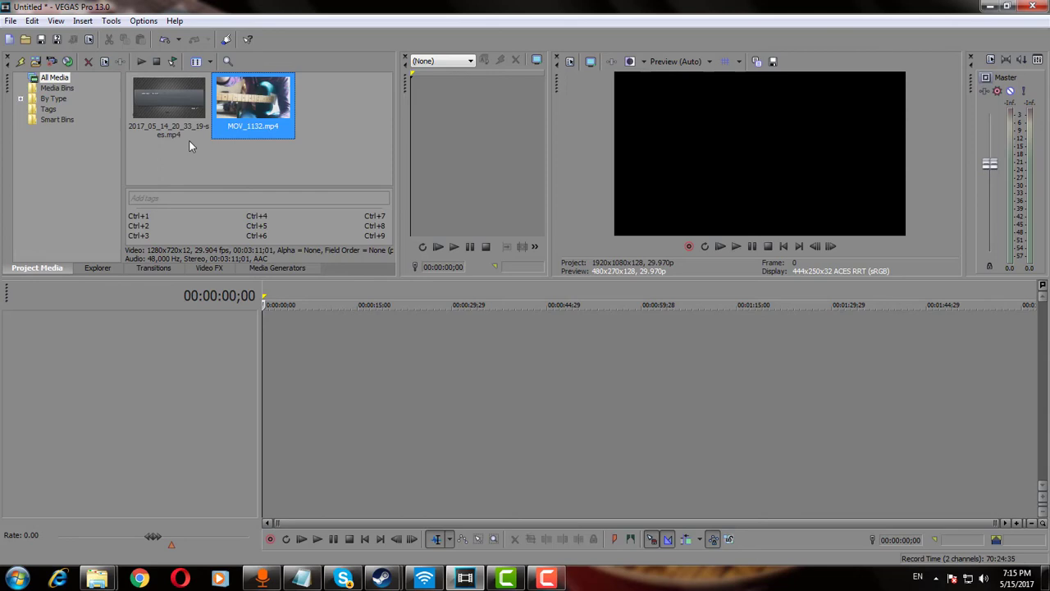
{"action": "left_click", "coordinate": [182, 123]}
{"action": "left_click", "coordinate": [235, 129]}
{"action": "left_click", "coordinate": [167, 124]}
{"action": "left_click", "coordinate": [261, 123]}
{"action": "left_click", "coordinate": [180, 123]}
{"action": "left_click", "coordinate": [257, 122]}
{"action": "left_click", "coordinate": [188, 125]}
{"action": "left_click", "coordinate": [252, 125]}
{"action": "left_click", "coordinate": [177, 126]}
{"action": "left_click", "coordinate": [242, 123]}
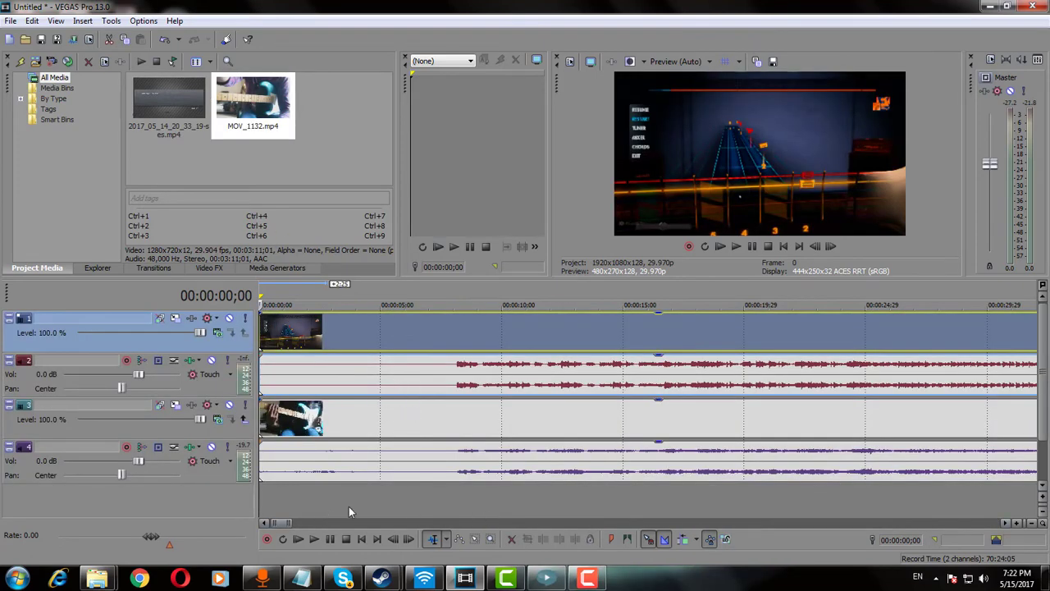
{"action": "scroll", "coordinate": [422, 479], "scroll_direction": "down", "scroll_amount": 8}
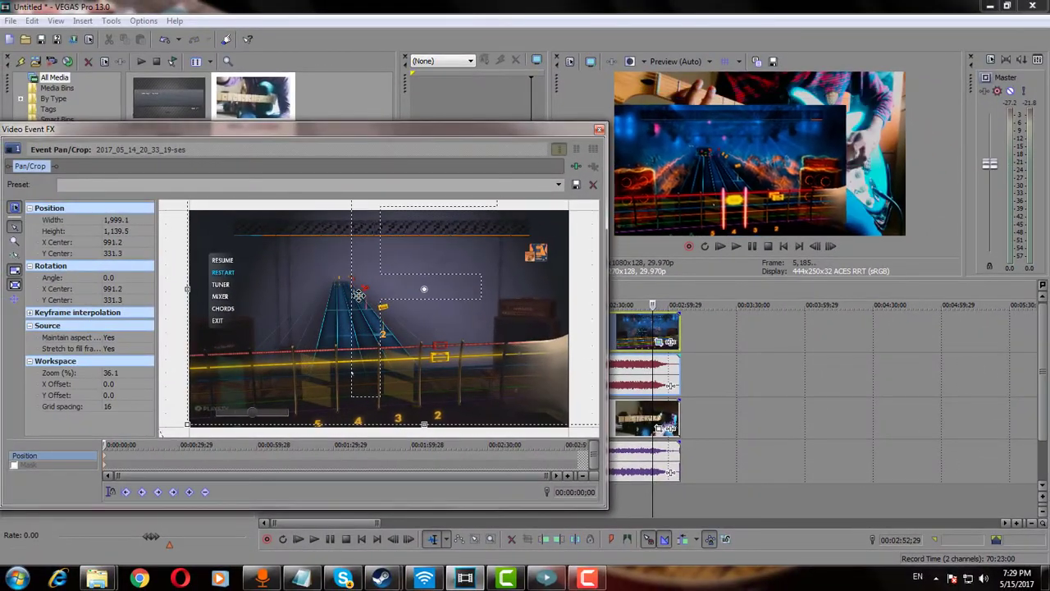
Nudge the gameplay framing, then draw an anchor-point mask around the note highway
{"action": "left_click_drag", "start_coordinate": [359, 294], "coordinate": [361, 297]}
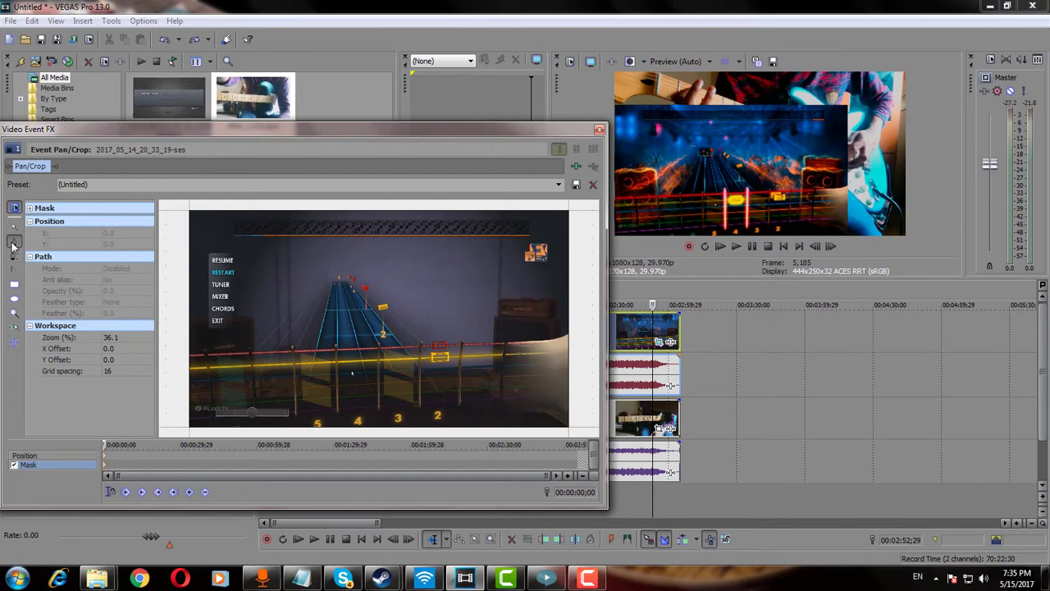
{"action": "left_click", "coordinate": [13, 242]}
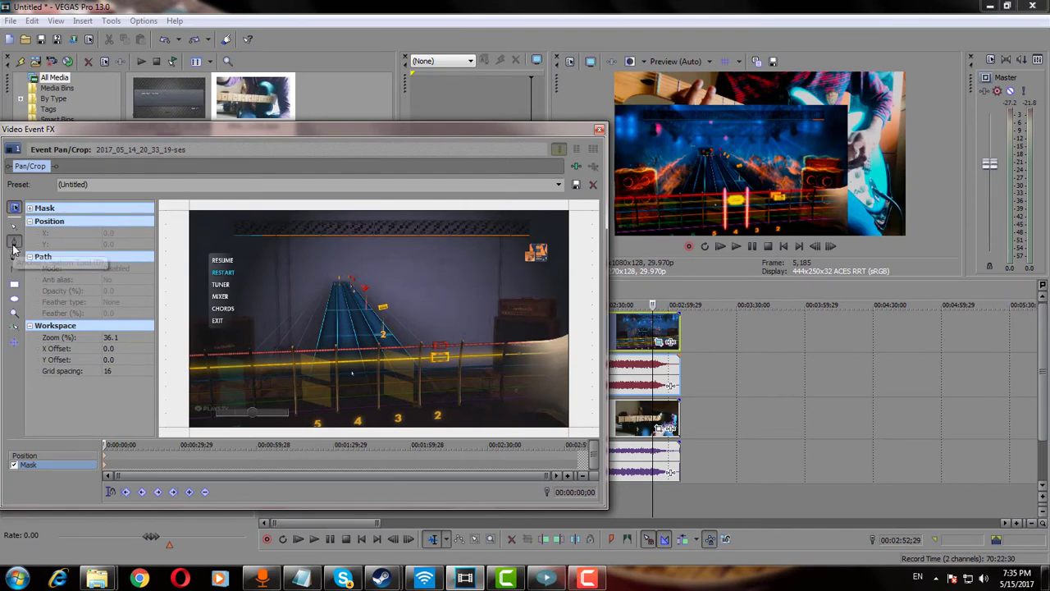
{"action": "left_click", "coordinate": [177, 367]}
{"action": "left_click", "coordinate": [205, 324]}
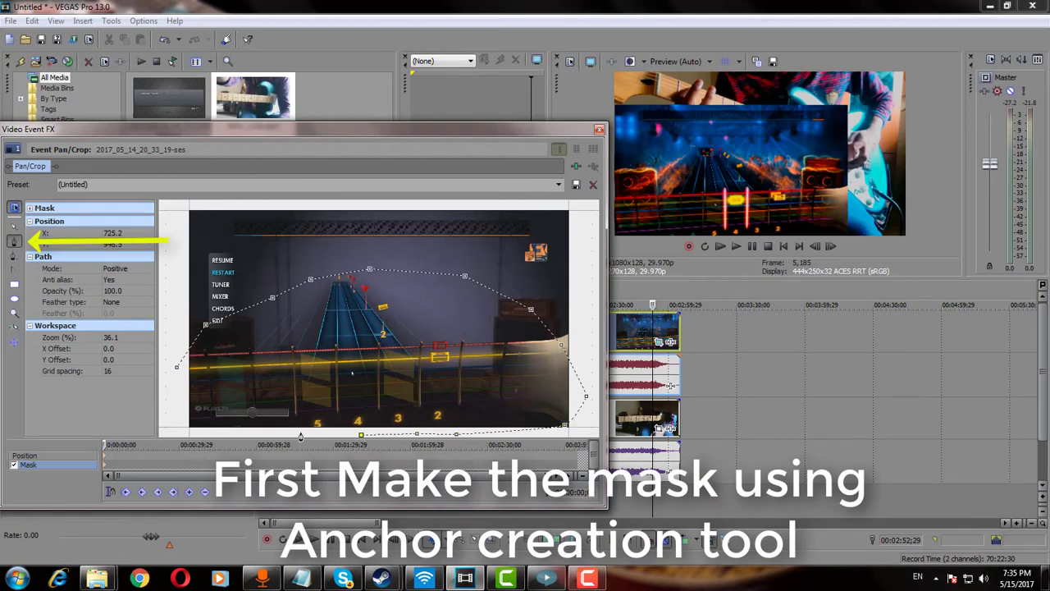
{"action": "left_click", "coordinate": [300, 433]}
{"action": "left_click", "coordinate": [177, 418]}
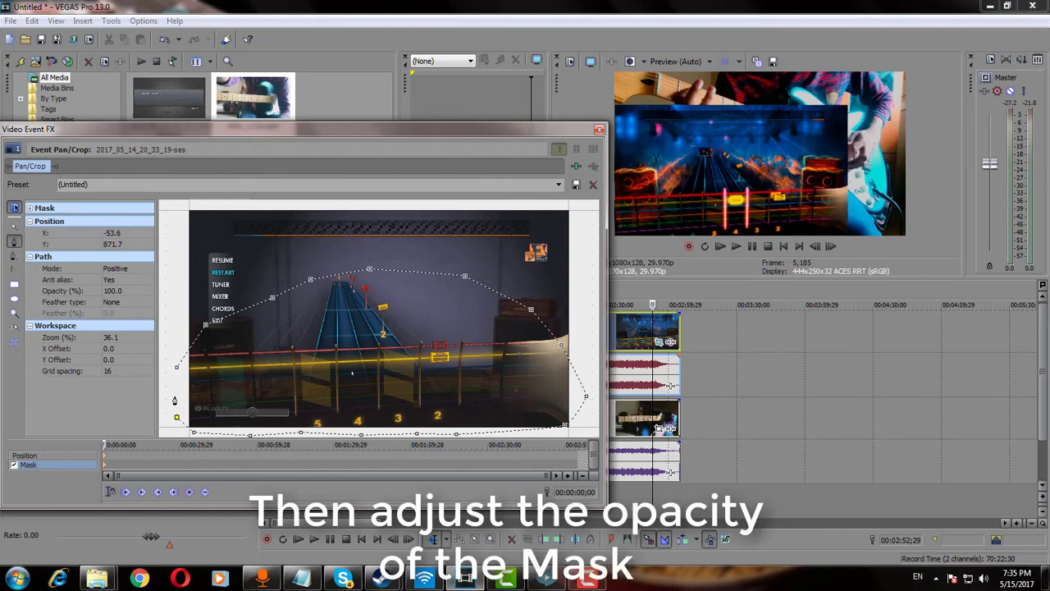
{"action": "left_click", "coordinate": [177, 368]}
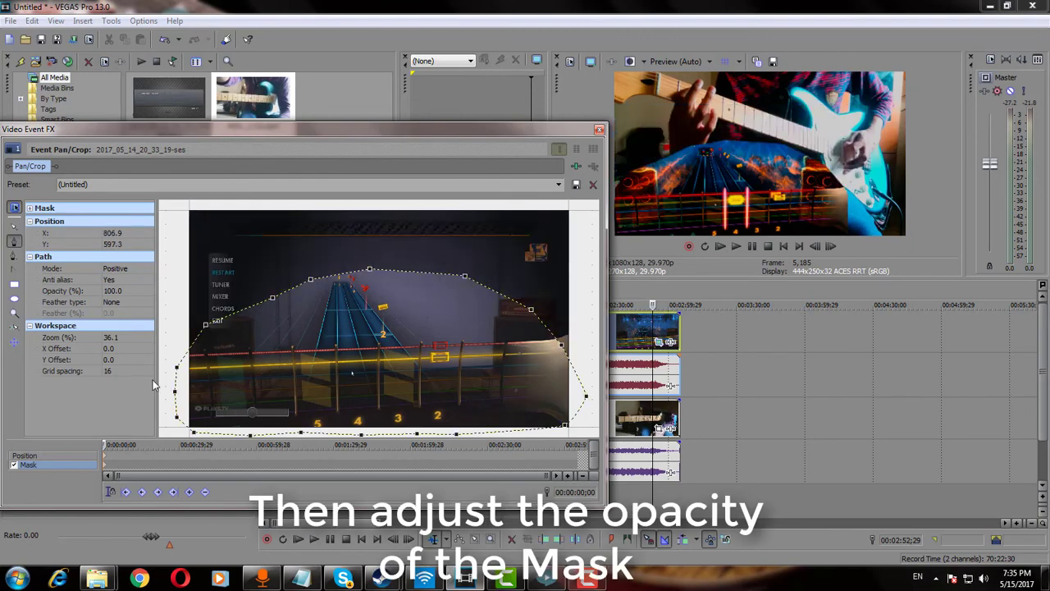
Set the mask opacity to 60% and the feather type to Both
{"action": "left_click", "coordinate": [115, 291]}
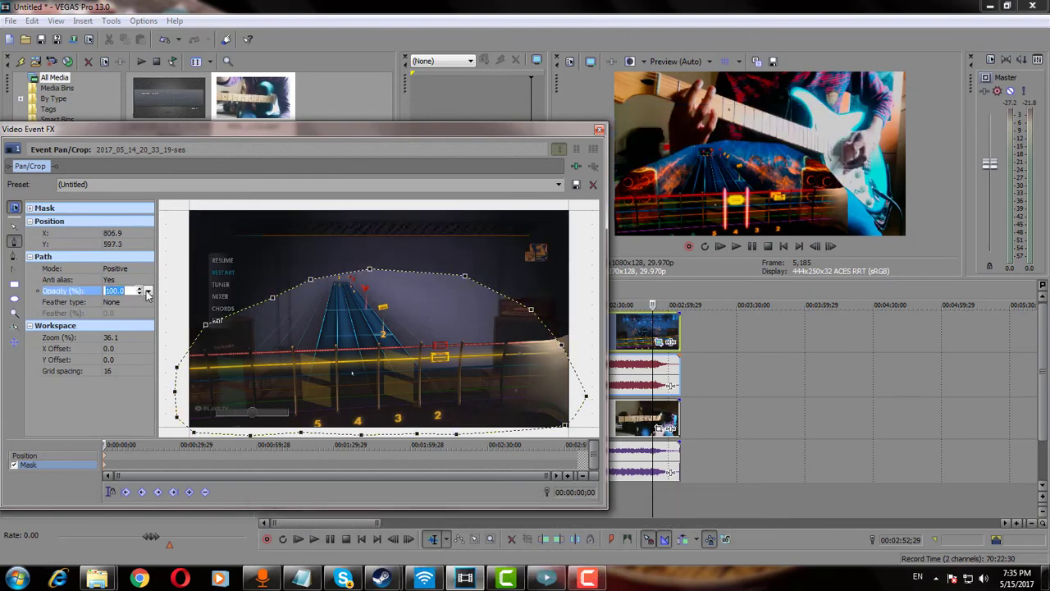
{"action": "left_click", "coordinate": [147, 291]}
{"action": "left_click_drag", "start_coordinate": [145, 301], "coordinate": [118, 306]}
{"action": "left_click", "coordinate": [89, 319]}
{"action": "left_click", "coordinate": [112, 303]}
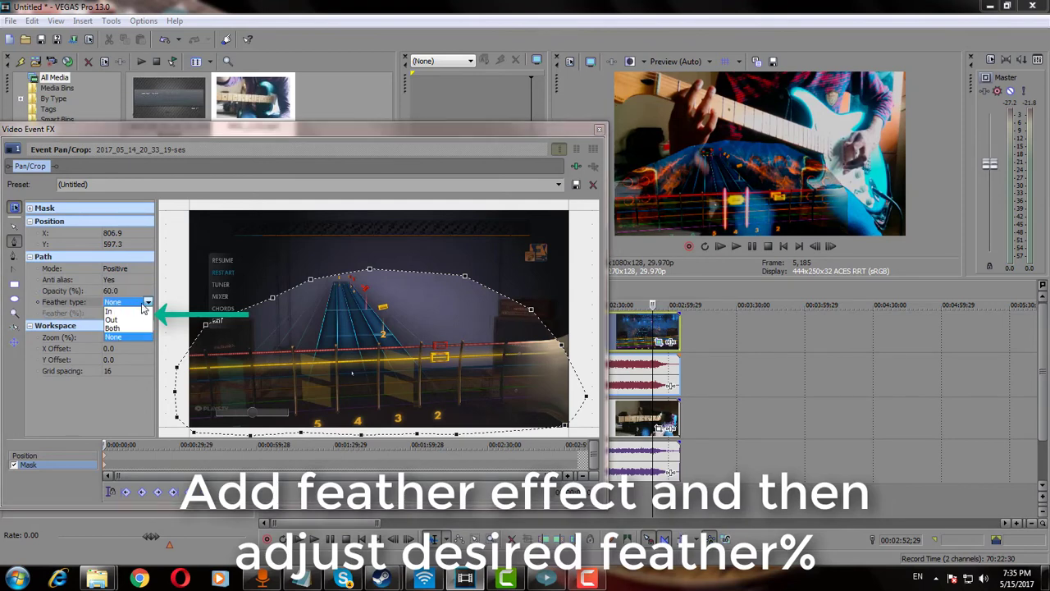
{"action": "left_click", "coordinate": [119, 328]}
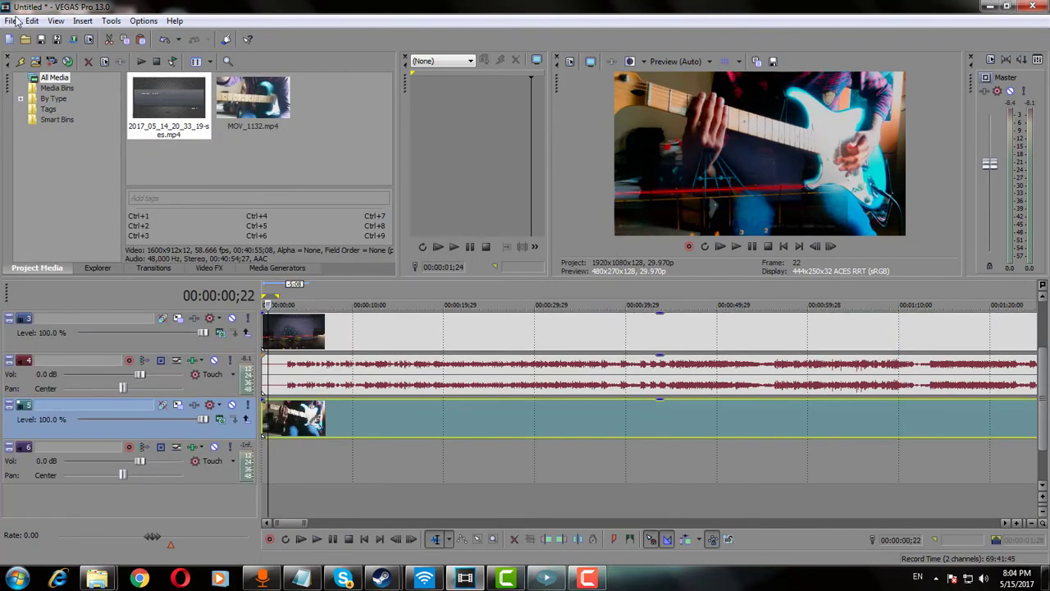
In Render As, choose the MainConcept AVC/AAC Internet HD 1080p template
{"action": "left_click", "coordinate": [12, 20]}
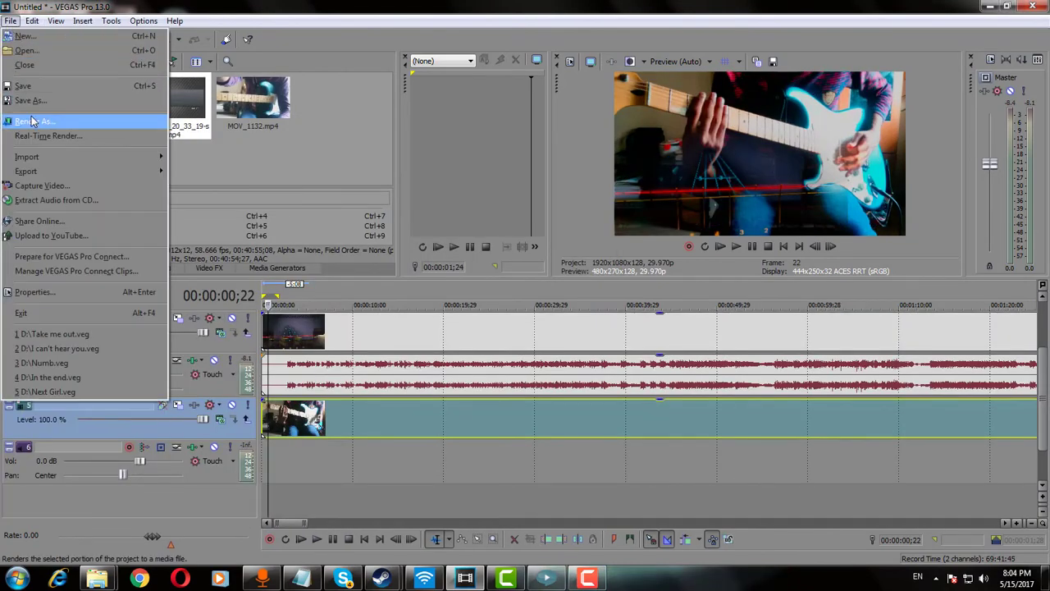
{"action": "left_click", "coordinate": [34, 120]}
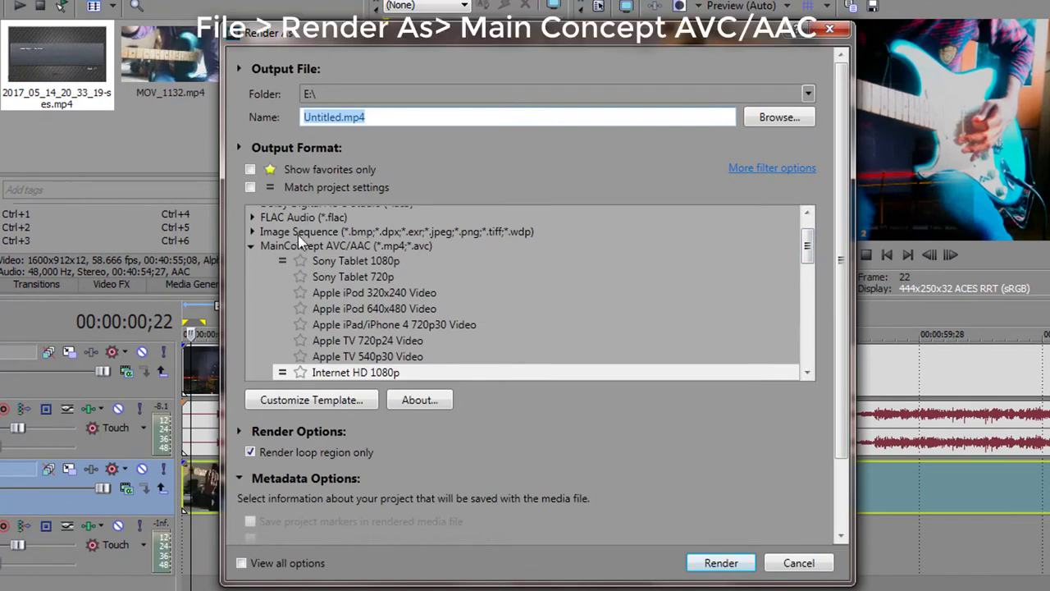
{"action": "left_click", "coordinate": [321, 244]}
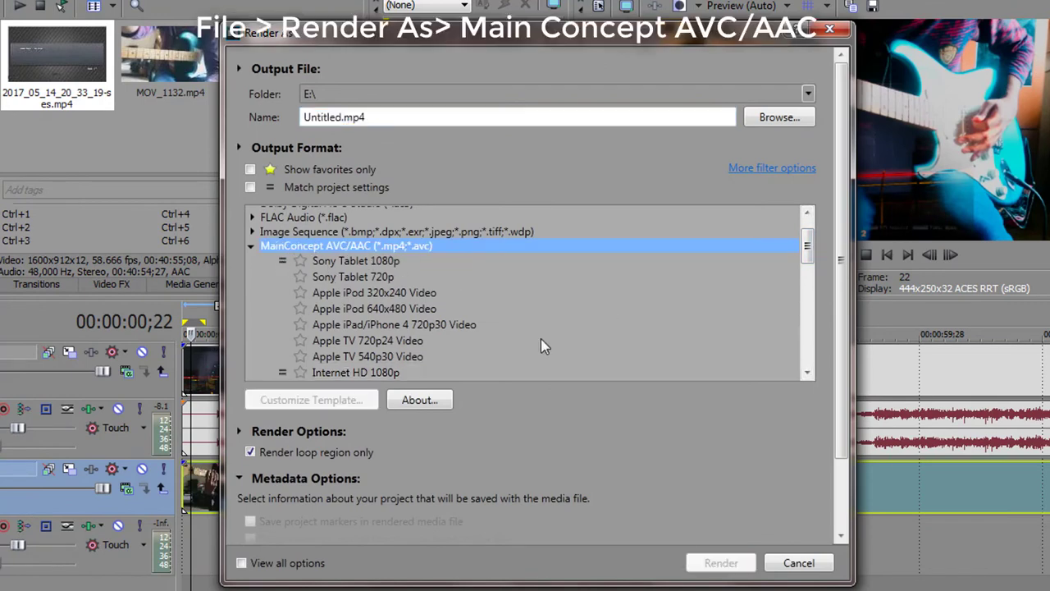
{"action": "left_click", "coordinate": [391, 373]}
{"action": "scroll", "coordinate": [804, 260], "scroll_direction": "down", "scroll_amount": 2}
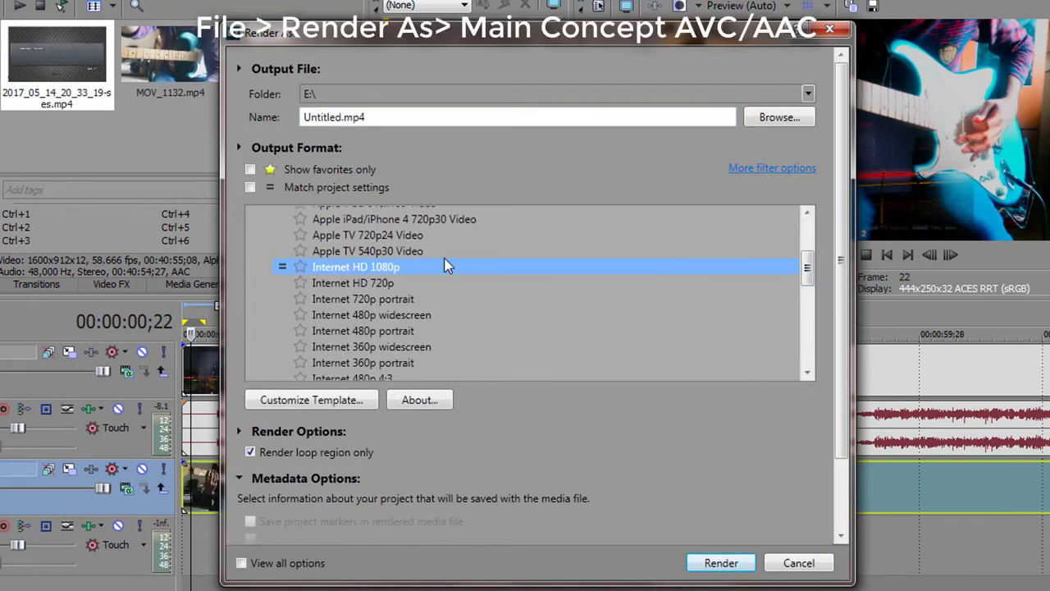